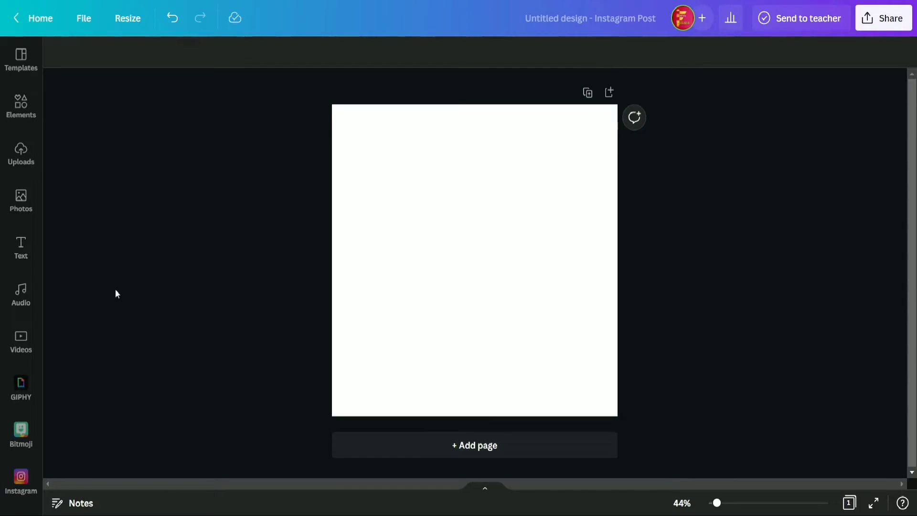
Step: Search Elements for 'Cup of Hot Coffee with Beans', using the phrase copied from the page notes
click(21, 106)
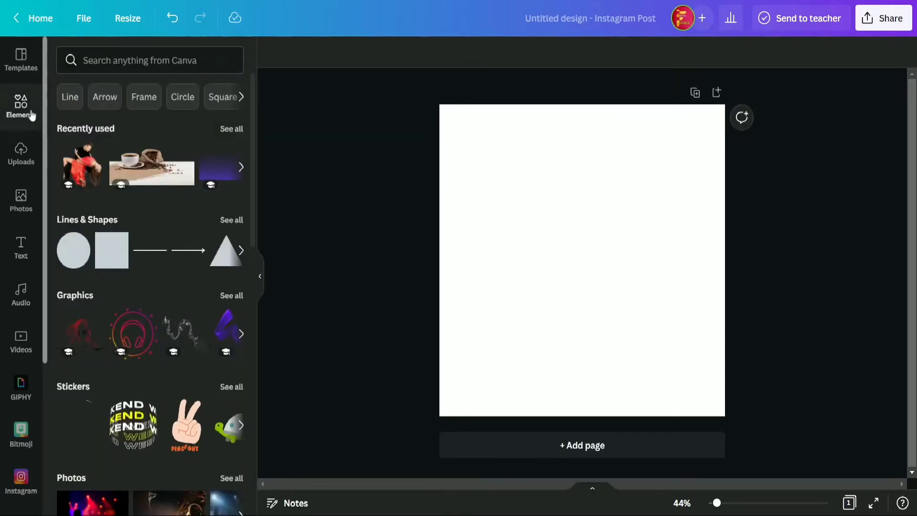
click(288, 503)
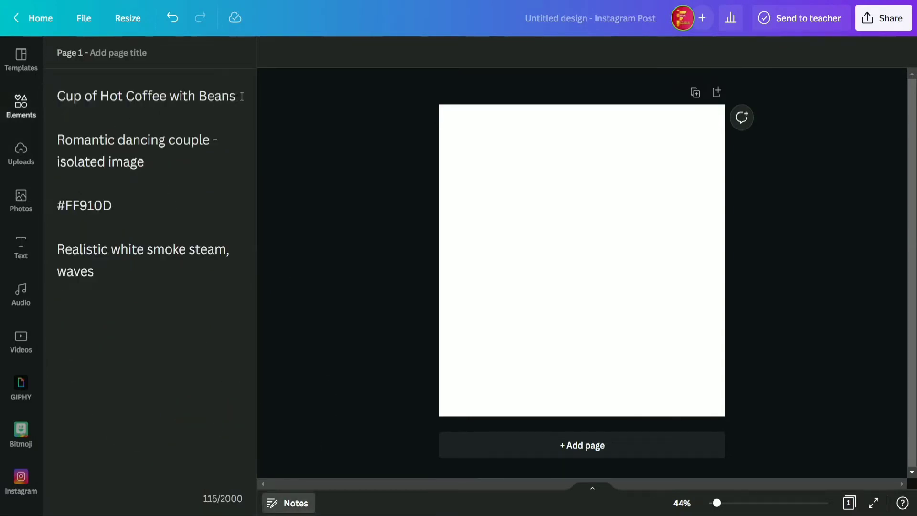
drag(210, 94, 55, 94)
key(ctrl+c)
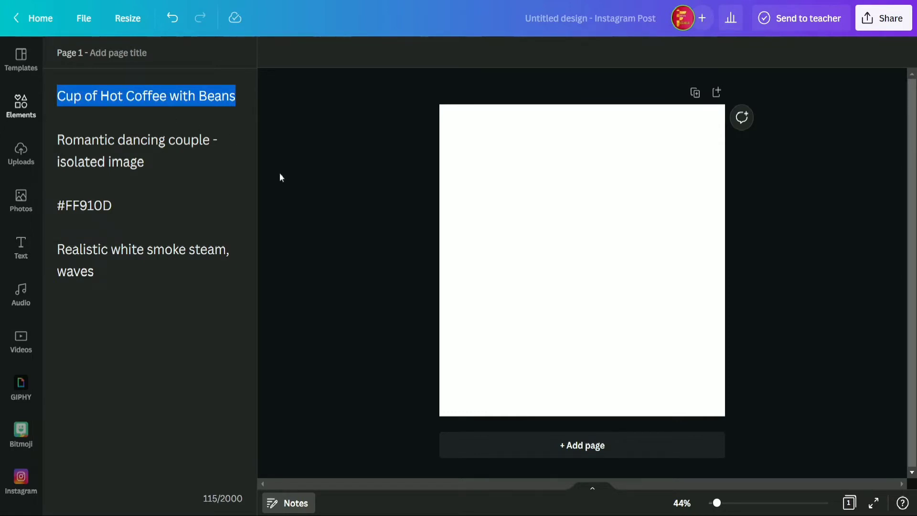
click(287, 503)
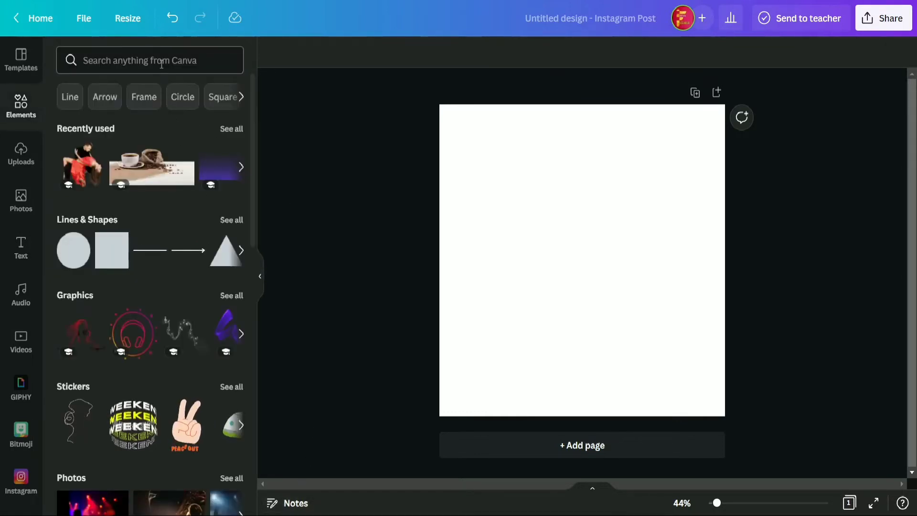
click(162, 61)
key(ctrl+v)
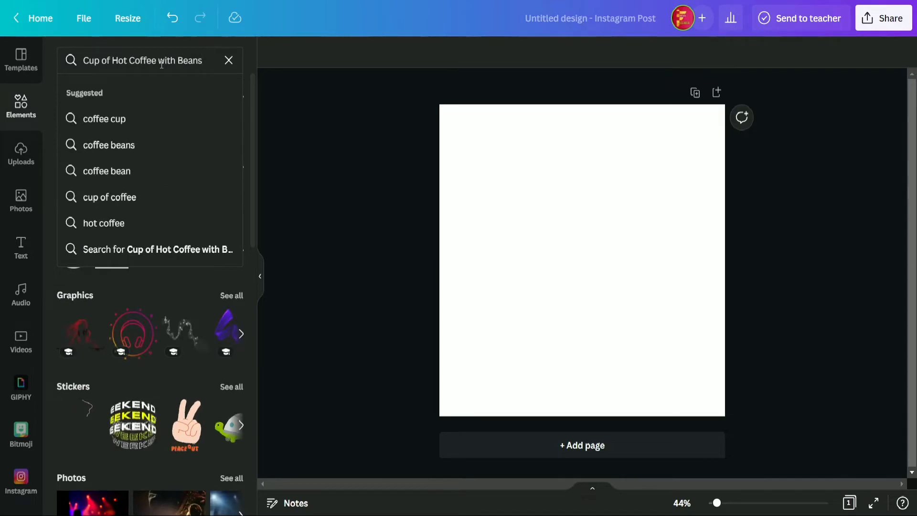
key(Return)
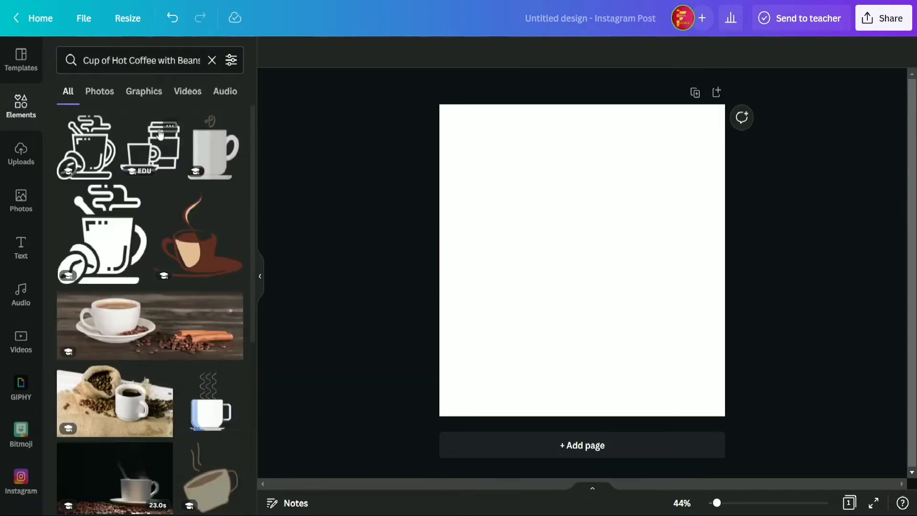
Step: Add the coffee cup and bean sack photo and stretch it across the page bottom
scroll(155, 346, down, 2)
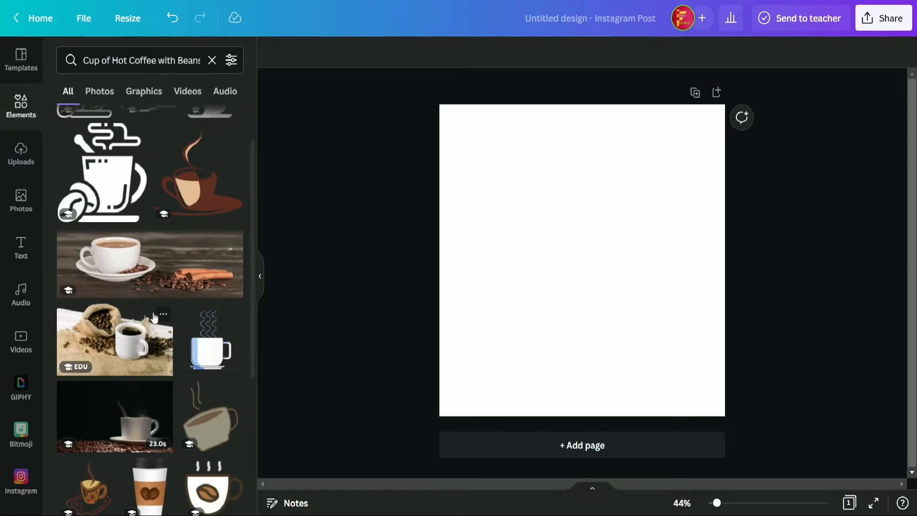
scroll(154, 318, down, 3)
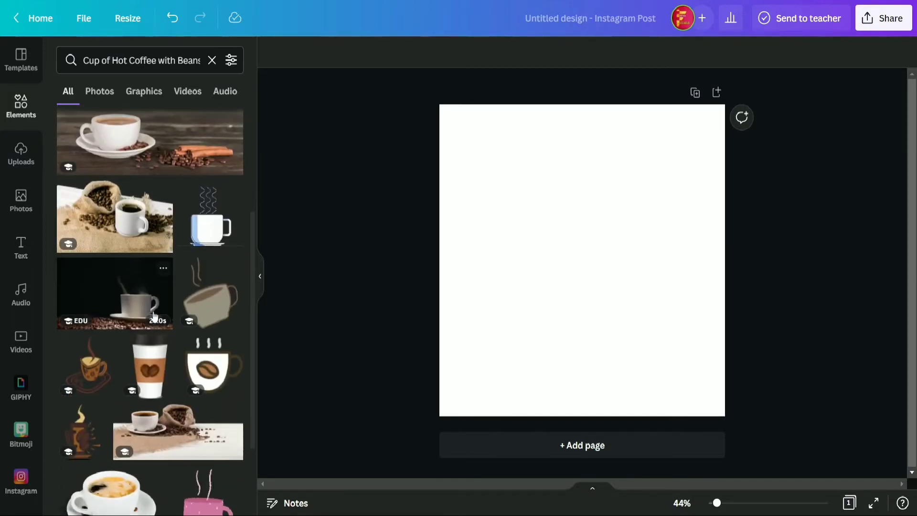
scroll(154, 316, down, 2)
click(178, 370)
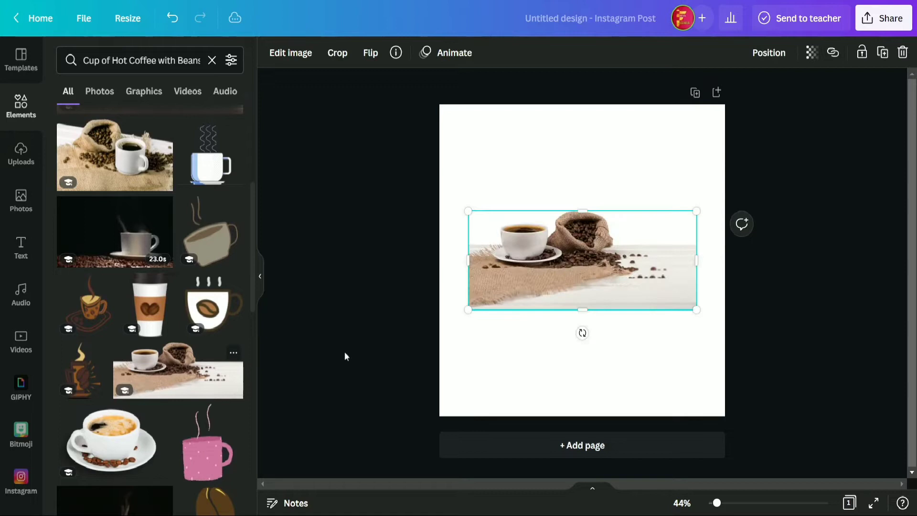
drag(587, 270, 559, 376)
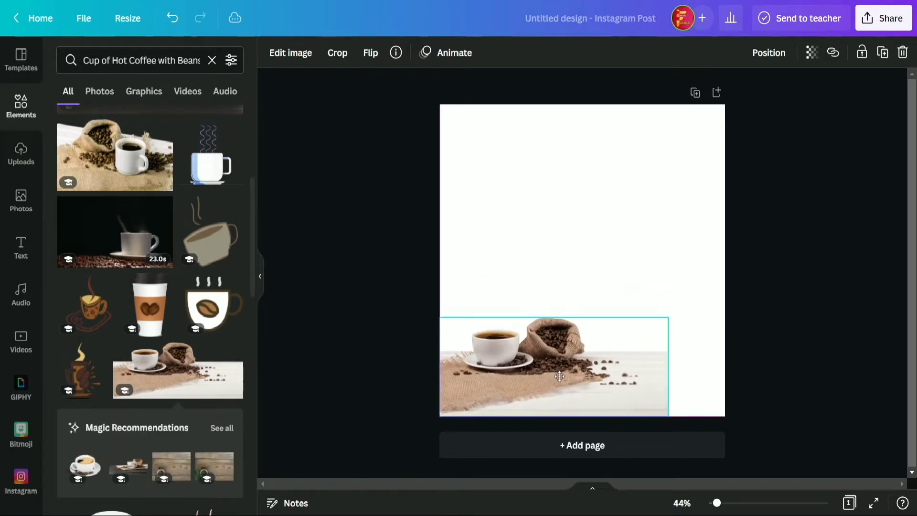
drag(668, 319, 726, 304)
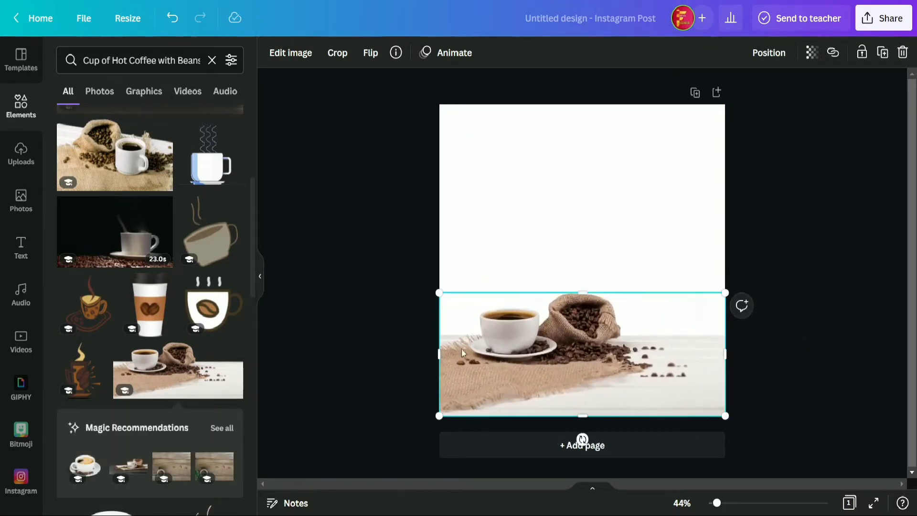
click(552, 272)
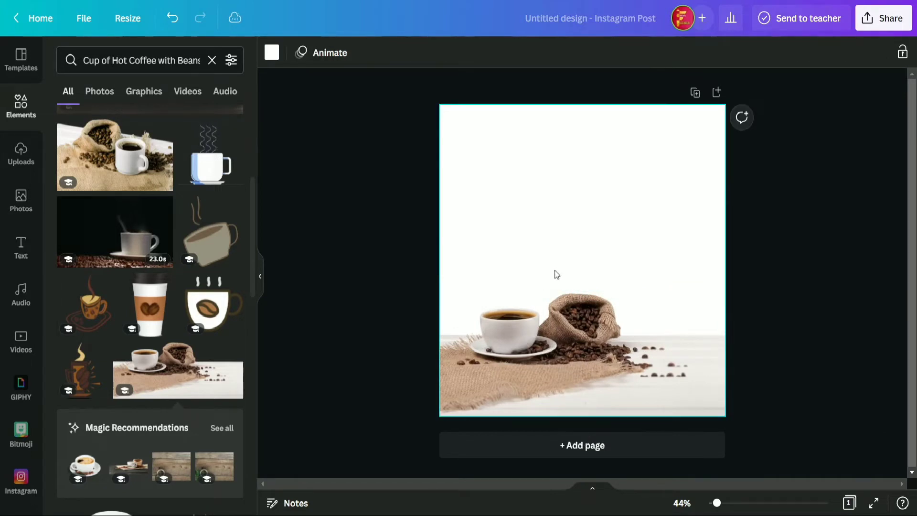
click(283, 500)
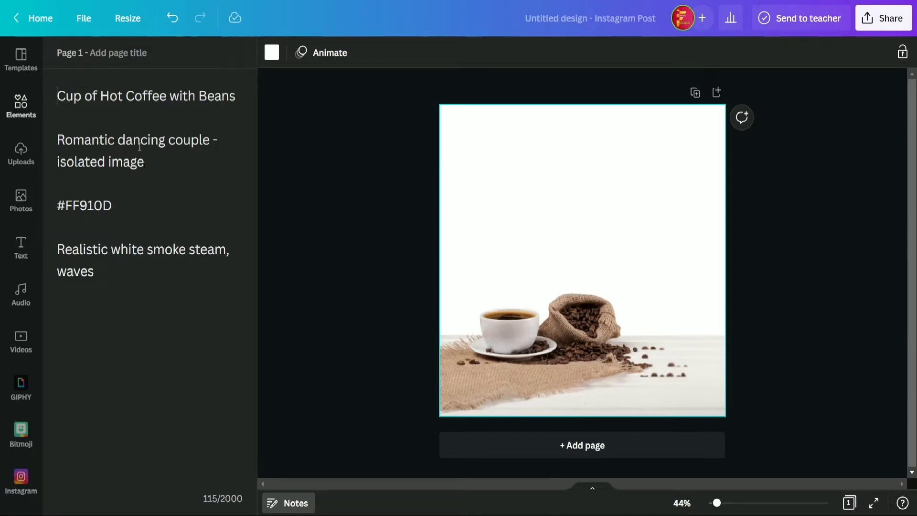
Step: Search Elements for 'Romantic dancing couple - isolated' and add the red-dress couple image
drag(152, 162, 59, 145)
key(ctrl+c)
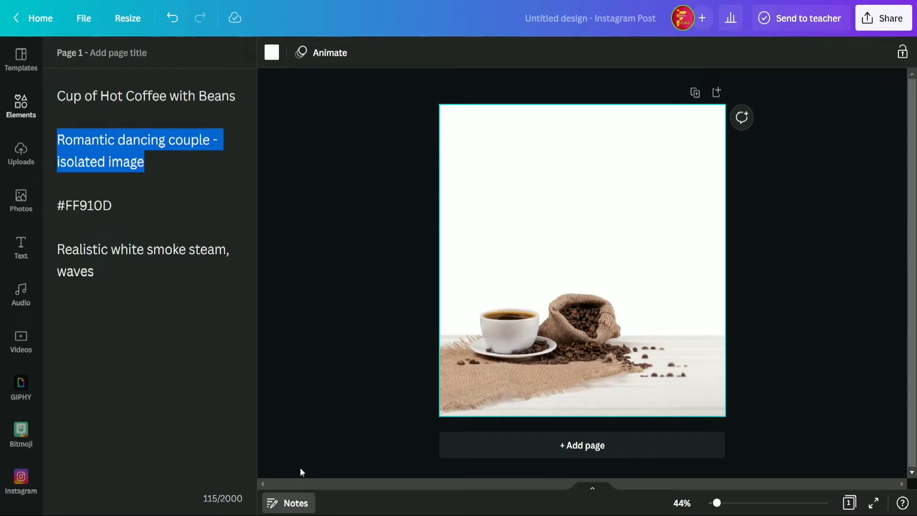
click(293, 505)
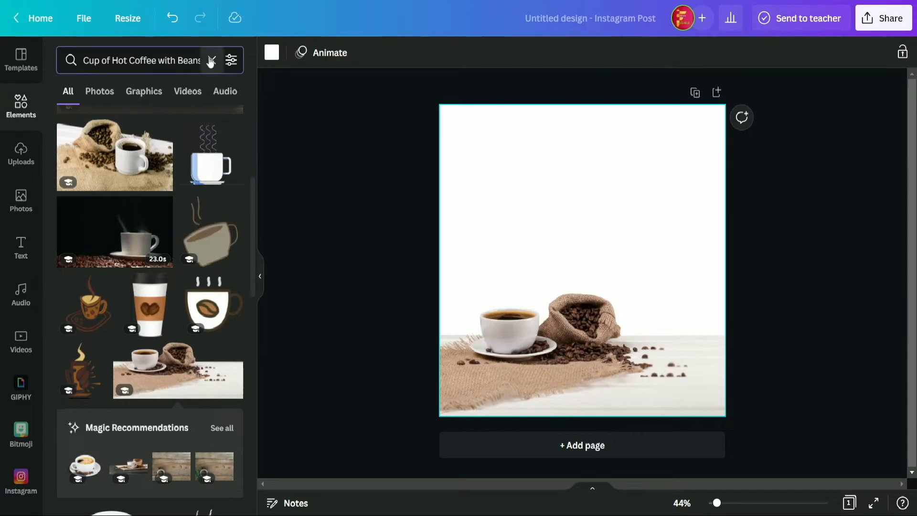
click(210, 60)
key(ctrl+v)
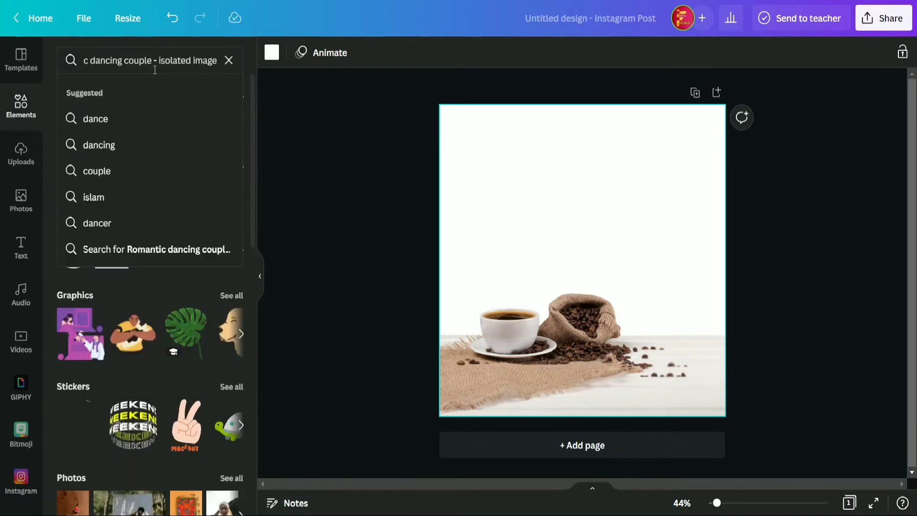
key(Return)
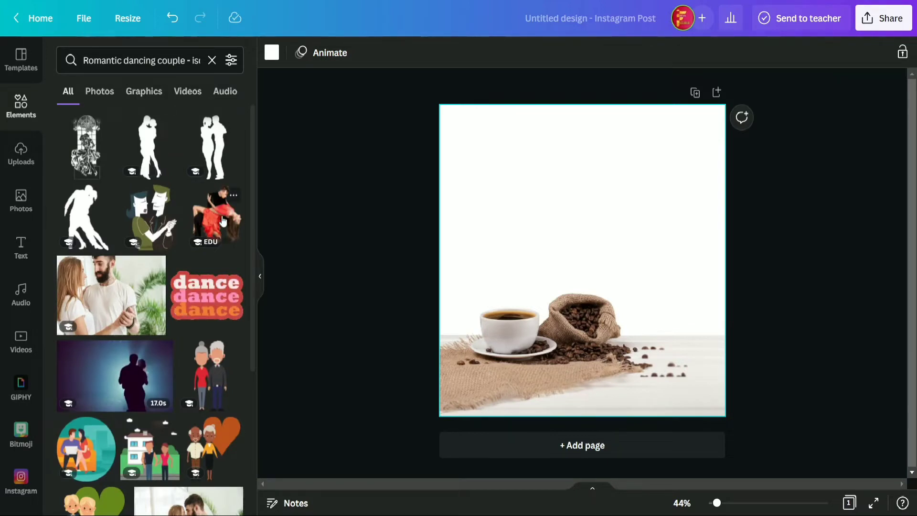
click(221, 220)
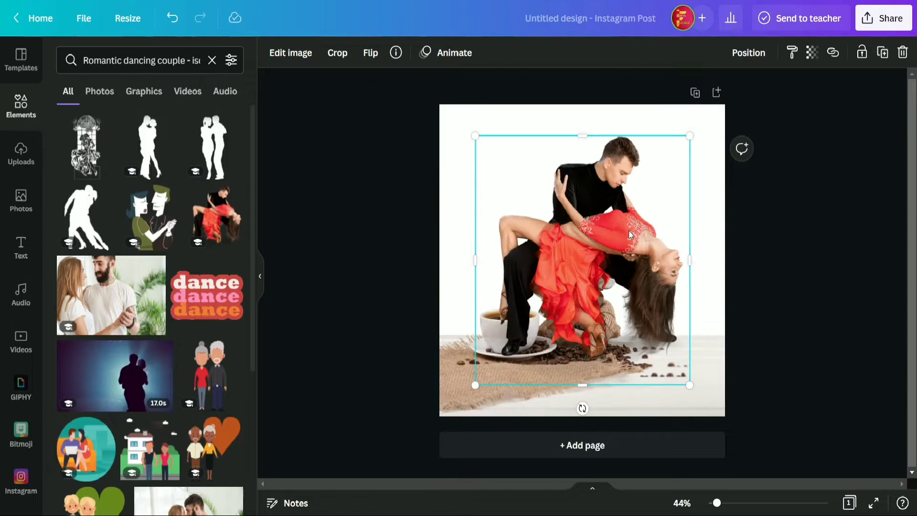
click(377, 232)
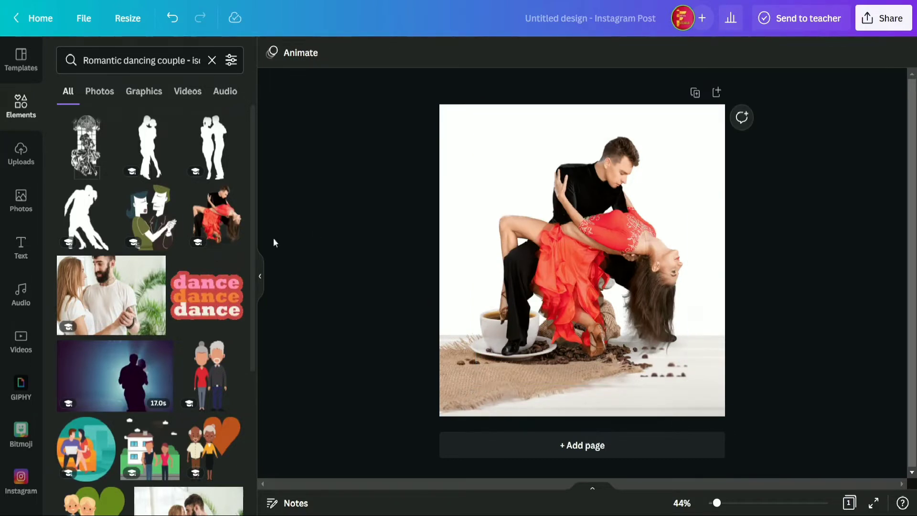
Step: Shrink the dancing couple image and move it higher on the page
click(260, 275)
click(569, 146)
drag(581, 137, 471, 159)
drag(429, 195, 432, 174)
Step: Make the dancers greyscale with the ColorMix Arctic preset at hue -1 and saturation -1
click(81, 54)
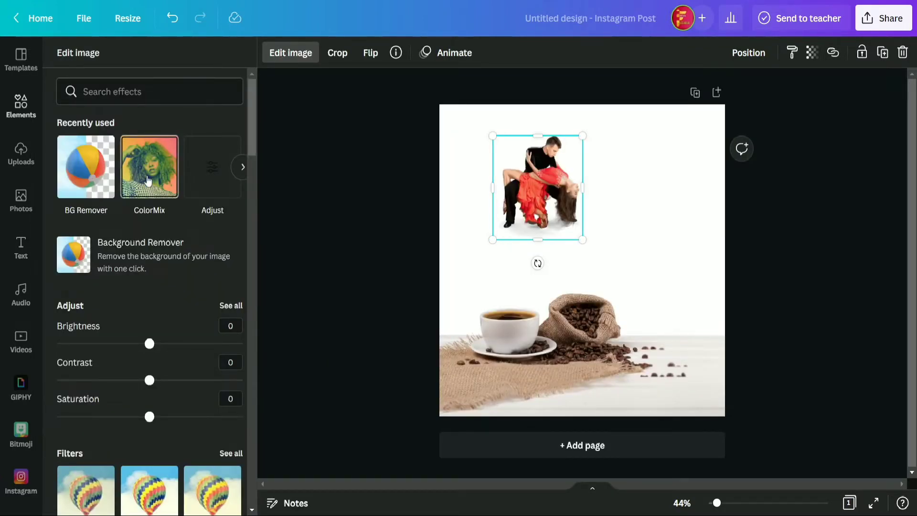
click(148, 181)
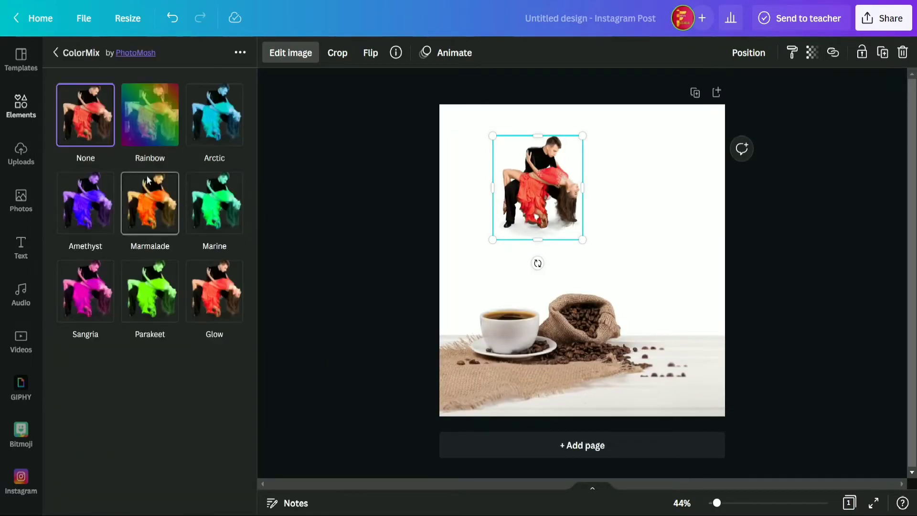
click(223, 126)
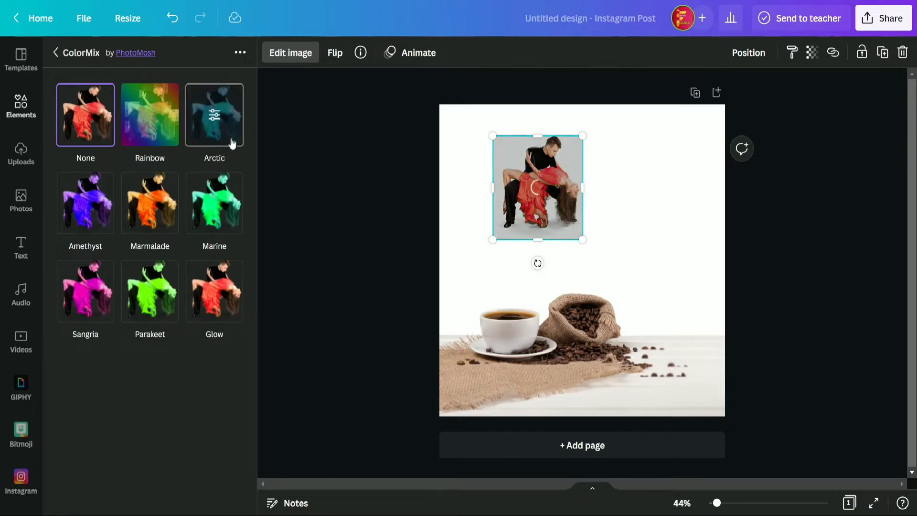
click(215, 118)
drag(243, 137, 9, 143)
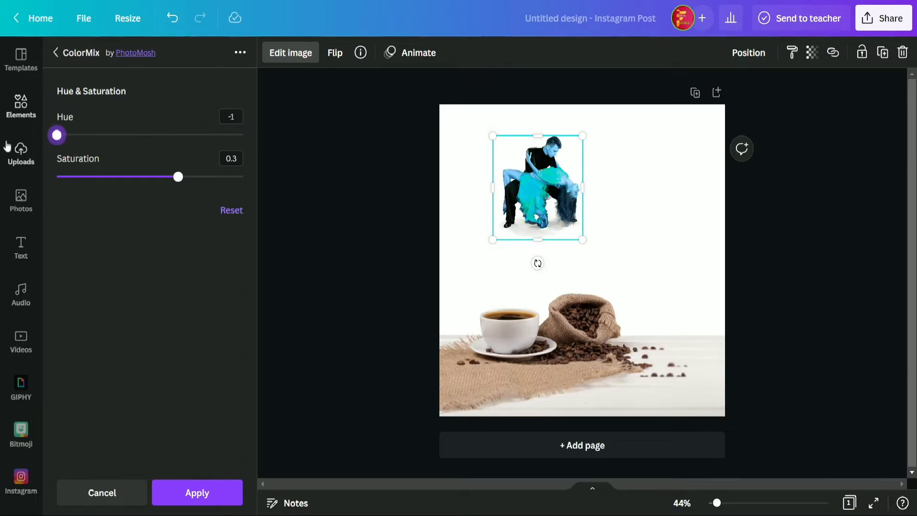
drag(178, 183, 35, 185)
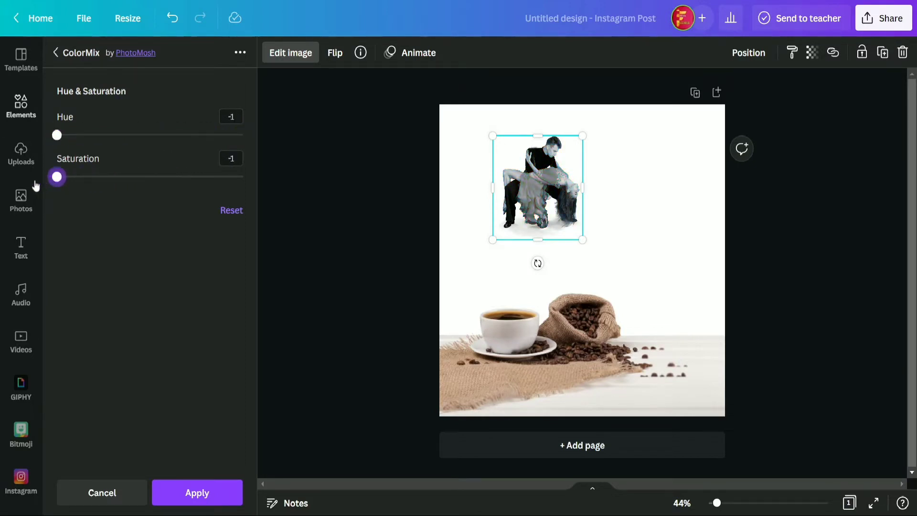
drag(94, 185, 24, 187)
click(195, 494)
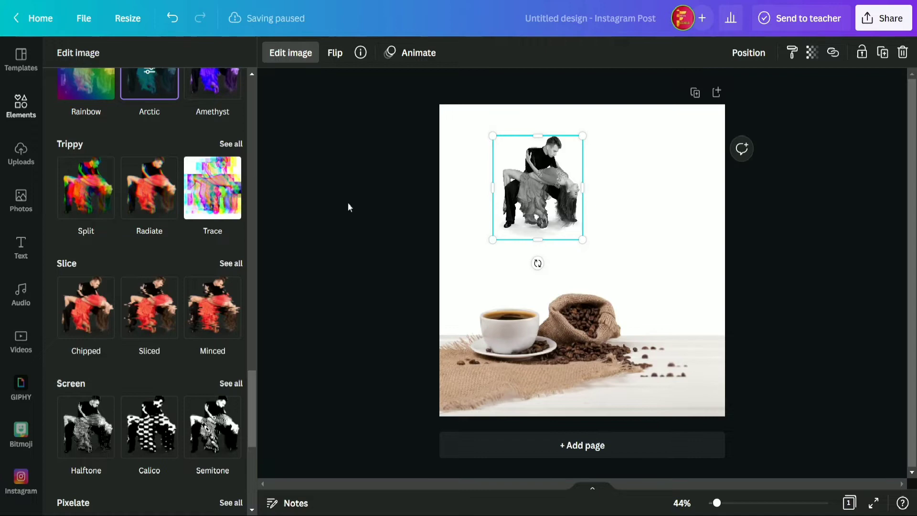
scroll(159, 222, up, 5)
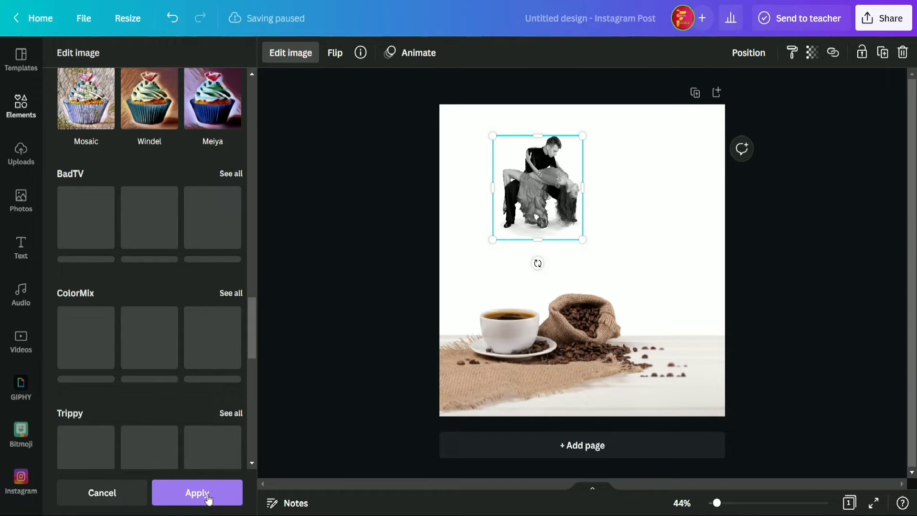
click(336, 331)
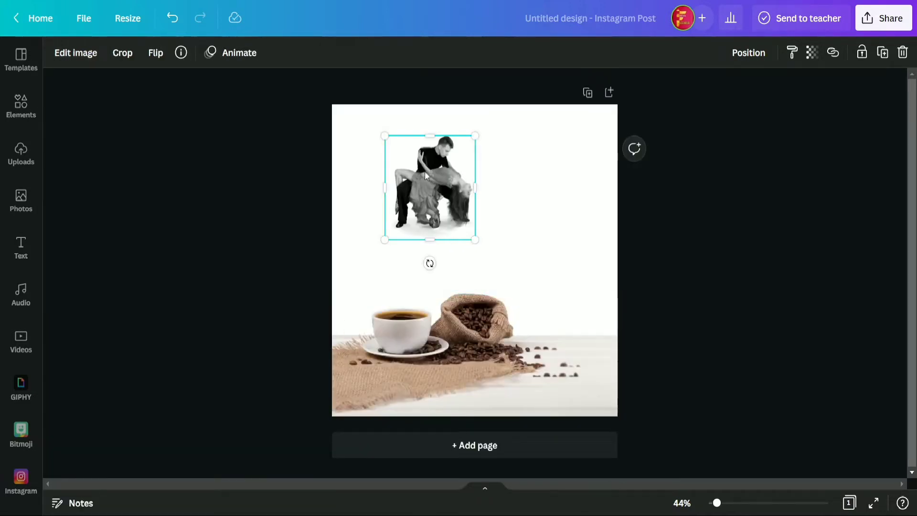
Step: Apply the ColorMix Glow effect to the couple with strength 1 and size 0
click(524, 199)
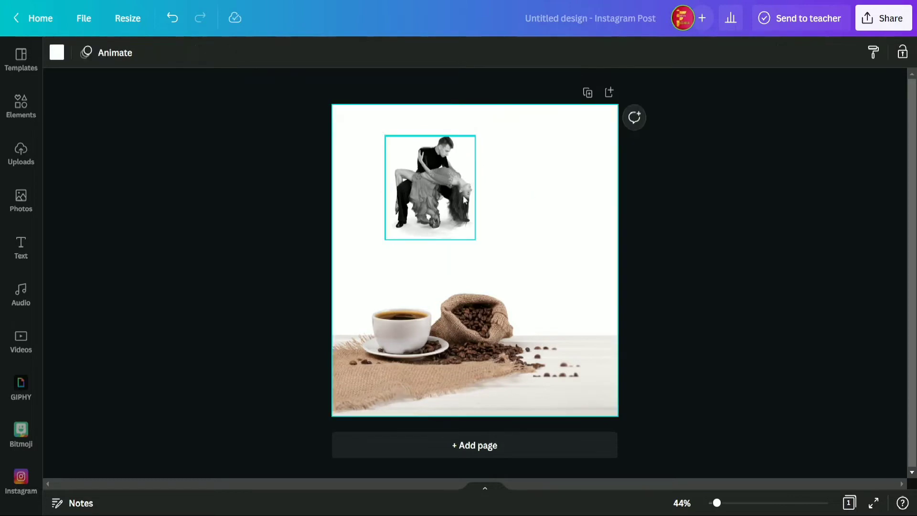
click(450, 199)
click(69, 52)
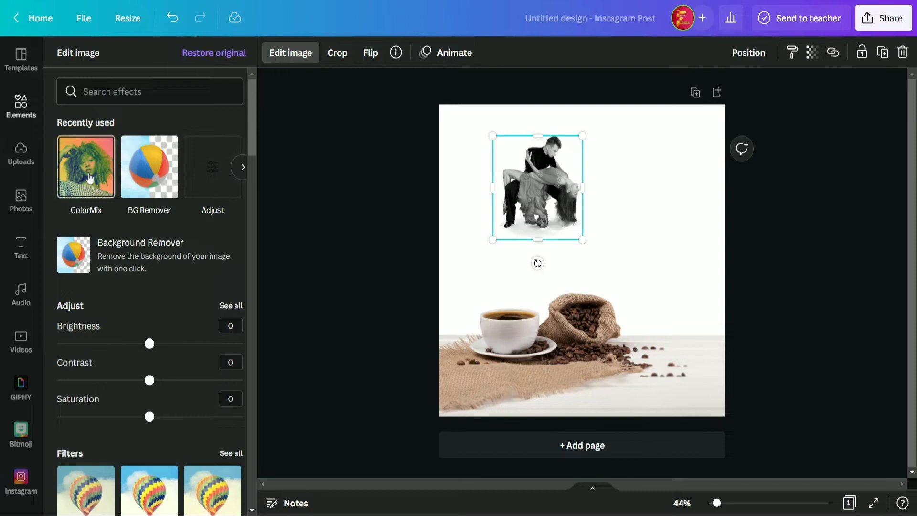
click(89, 177)
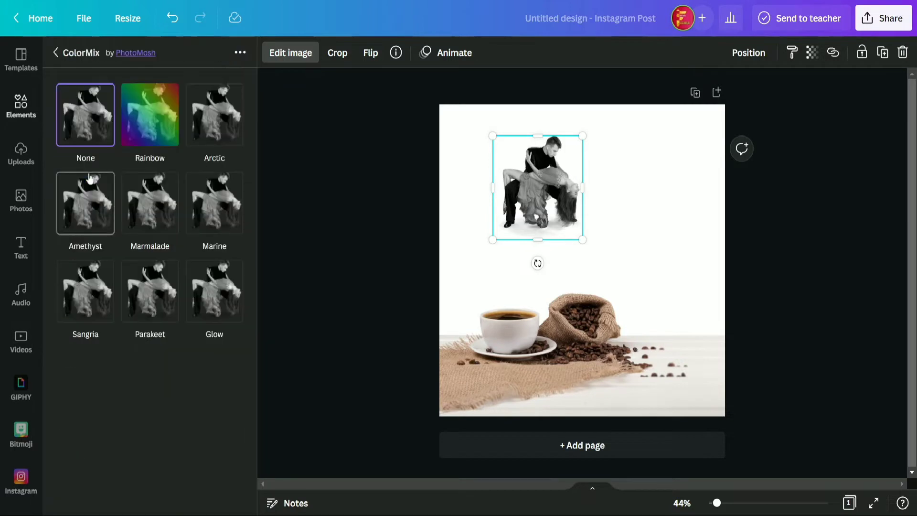
click(220, 303)
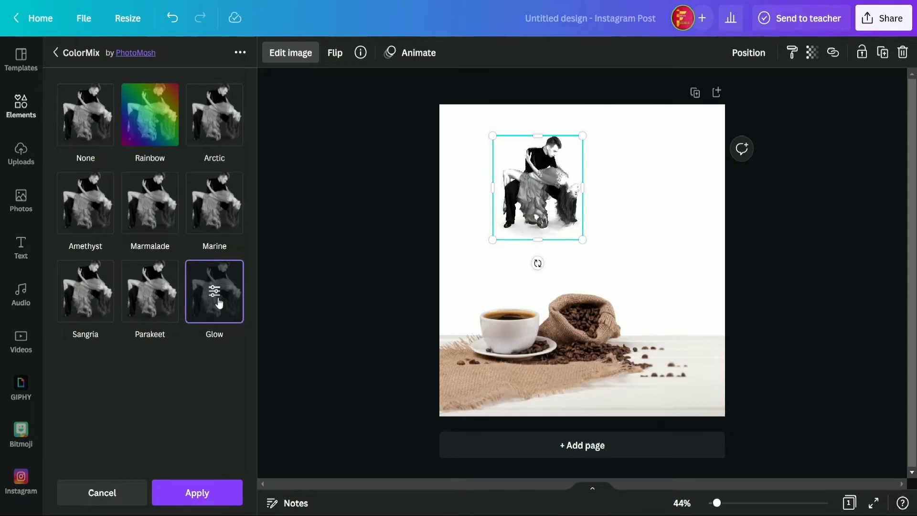
click(216, 296)
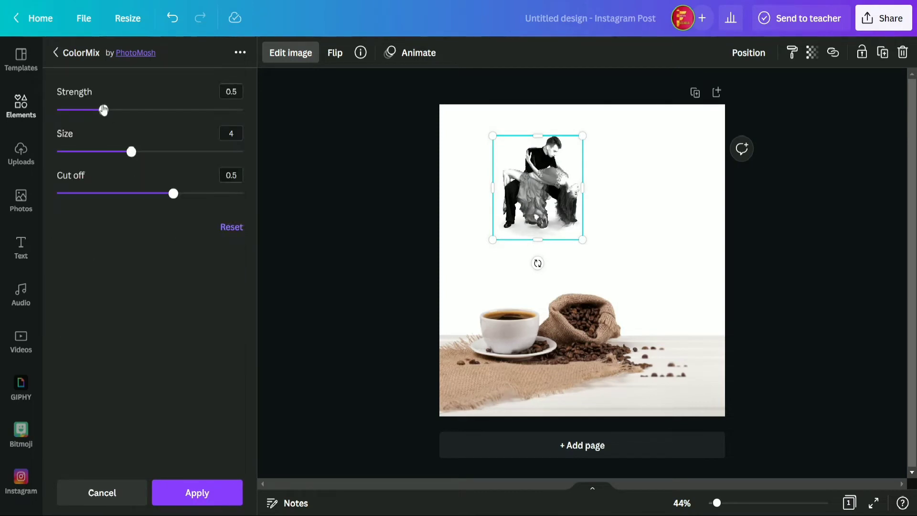
drag(104, 110, 158, 117)
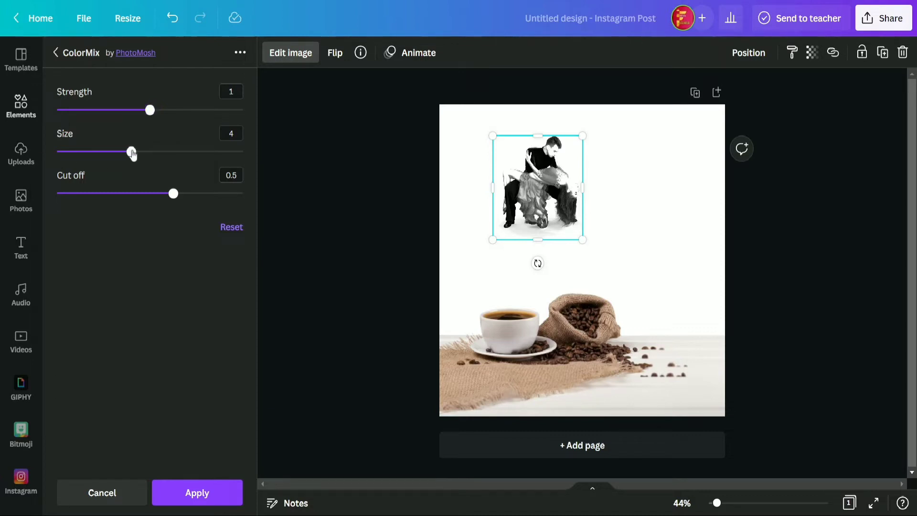
drag(132, 152, 17, 158)
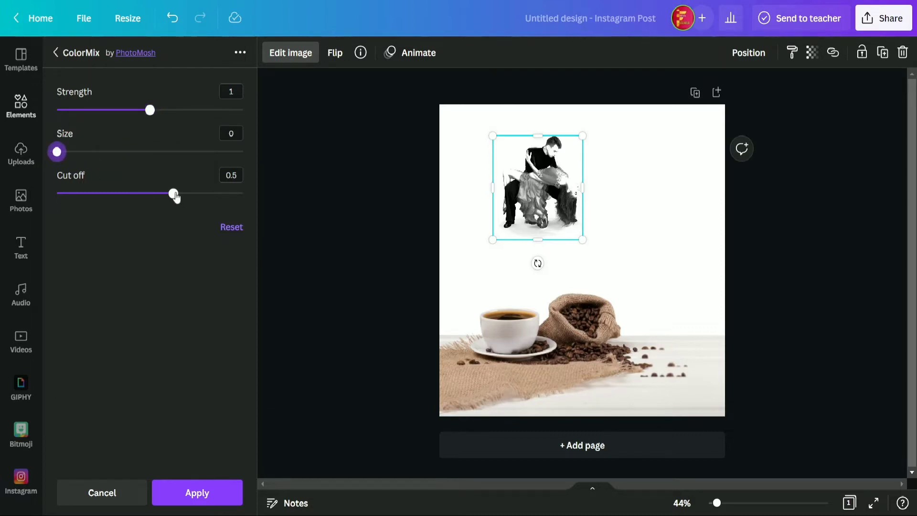
click(212, 493)
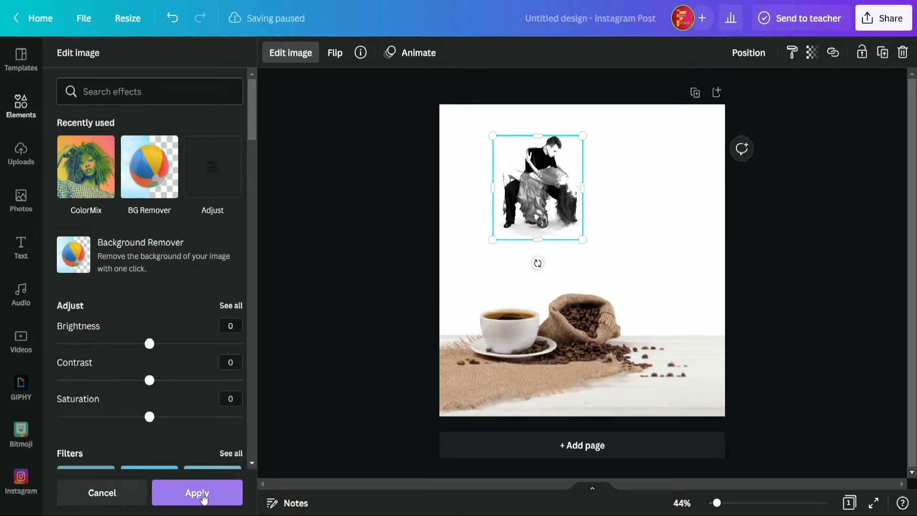
click(203, 498)
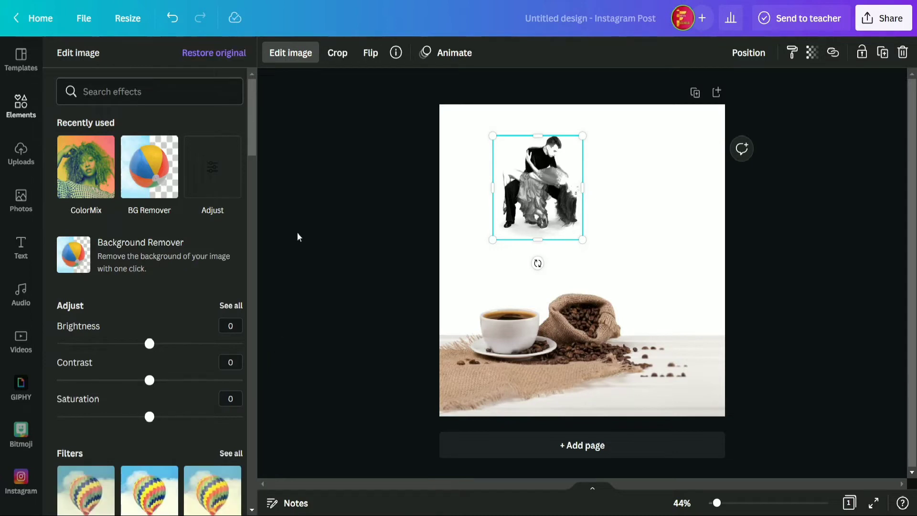
Step: Show the page notes and select the #FF910D colour code
key(Escape)
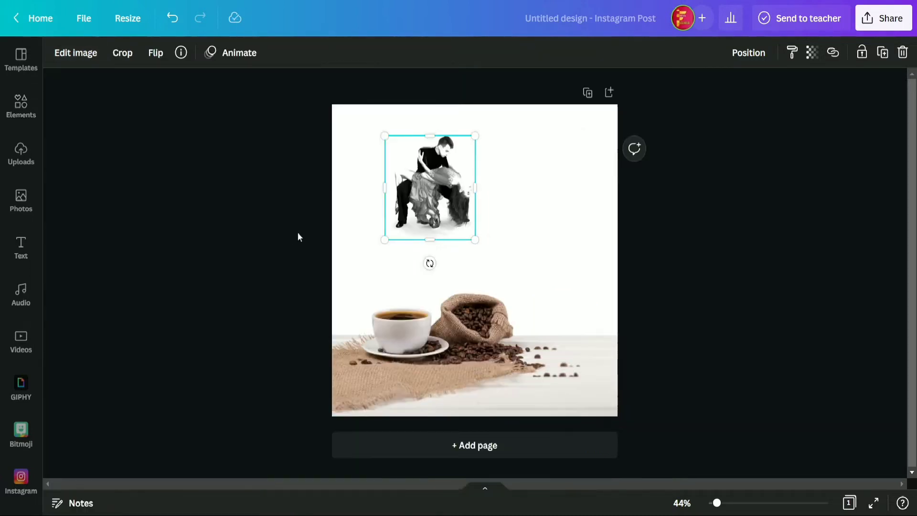
click(76, 502)
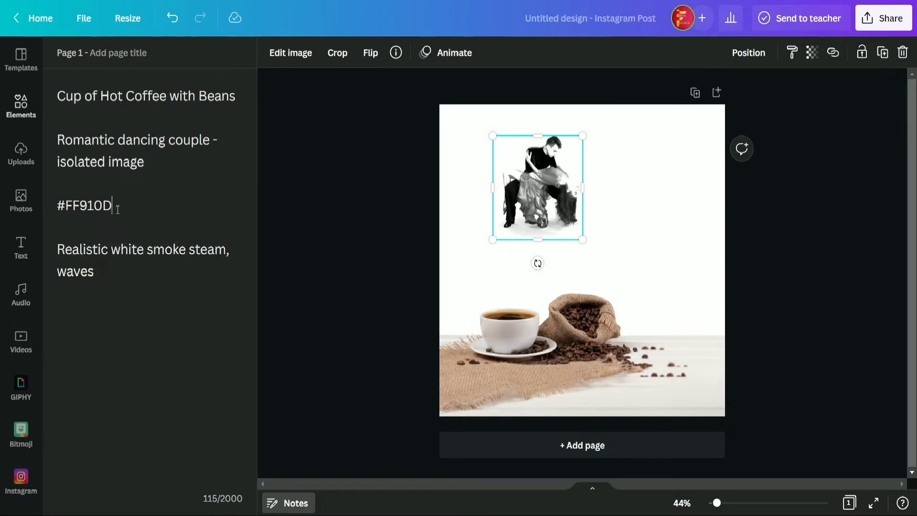
drag(118, 209, 57, 206)
key(ctrl+c)
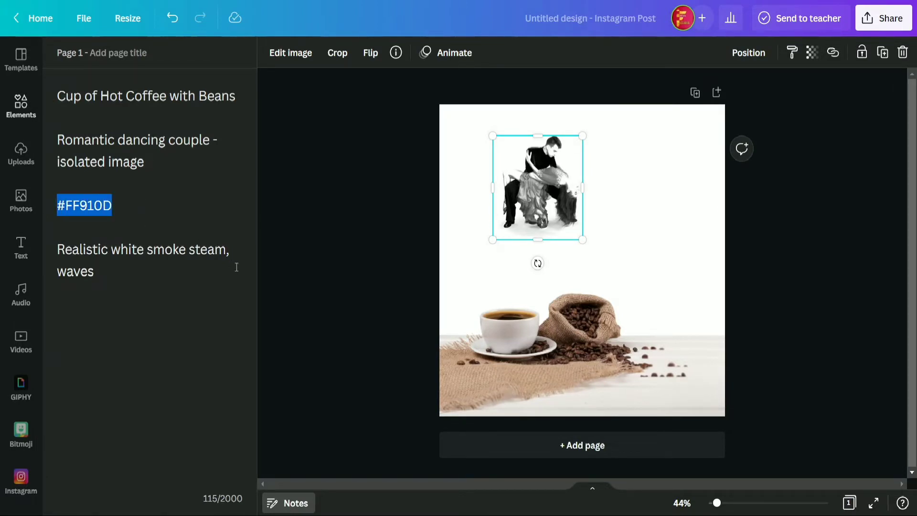
Step: Set the page background to the custom orange colour #FF910D
click(467, 249)
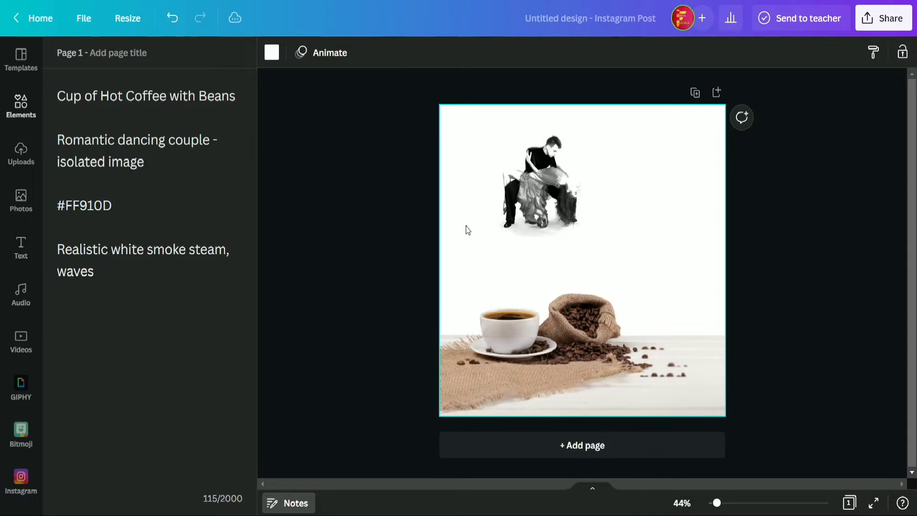
click(271, 53)
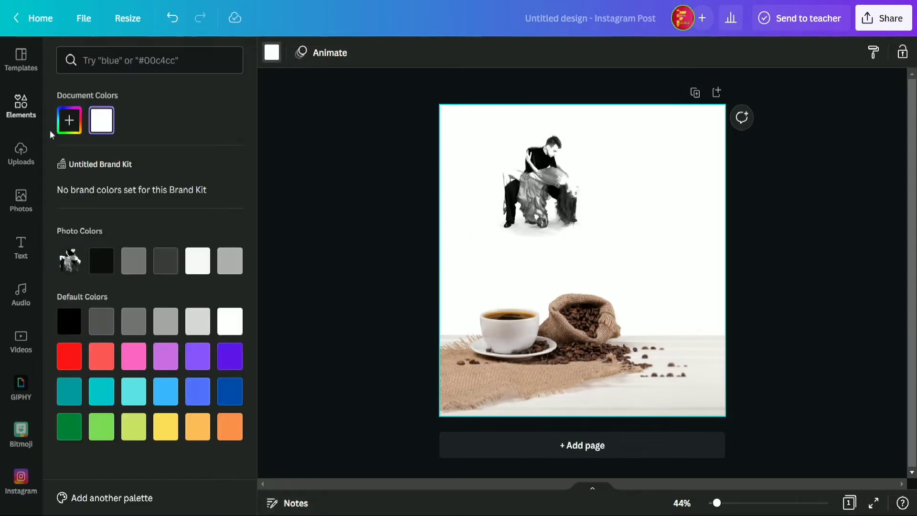
click(70, 122)
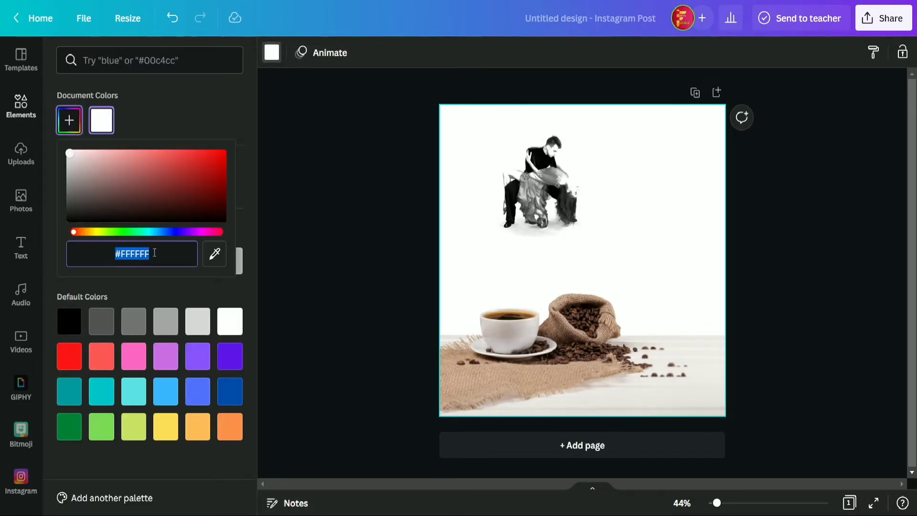
key(ctrl+v)
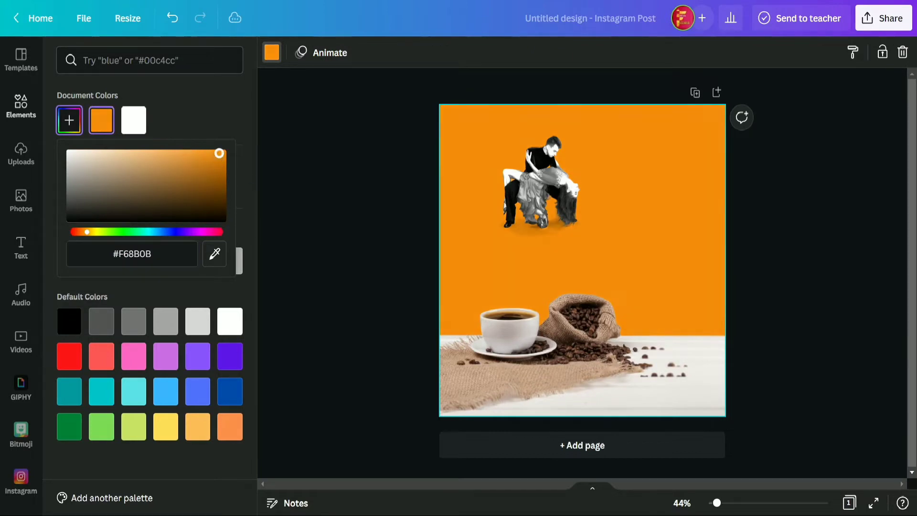
drag(219, 153, 239, 150)
click(153, 253)
key(ctrl+a)
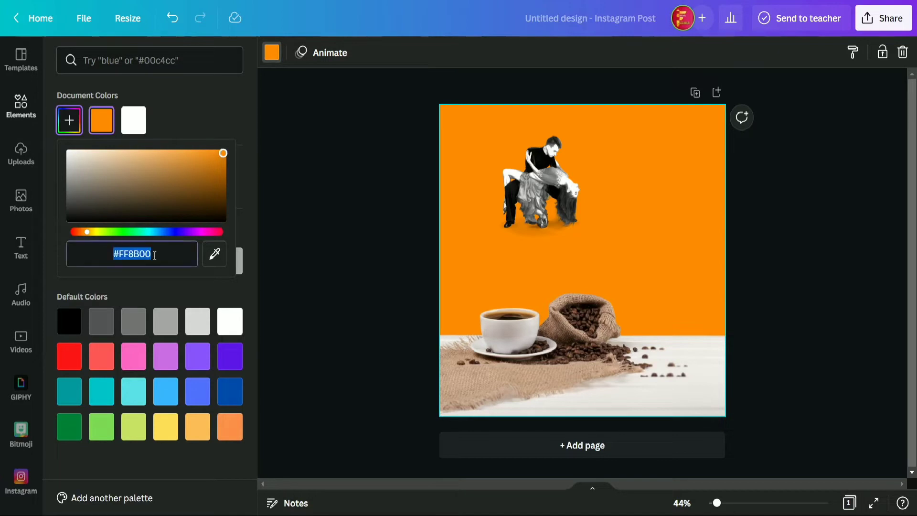
text(#FF910D)
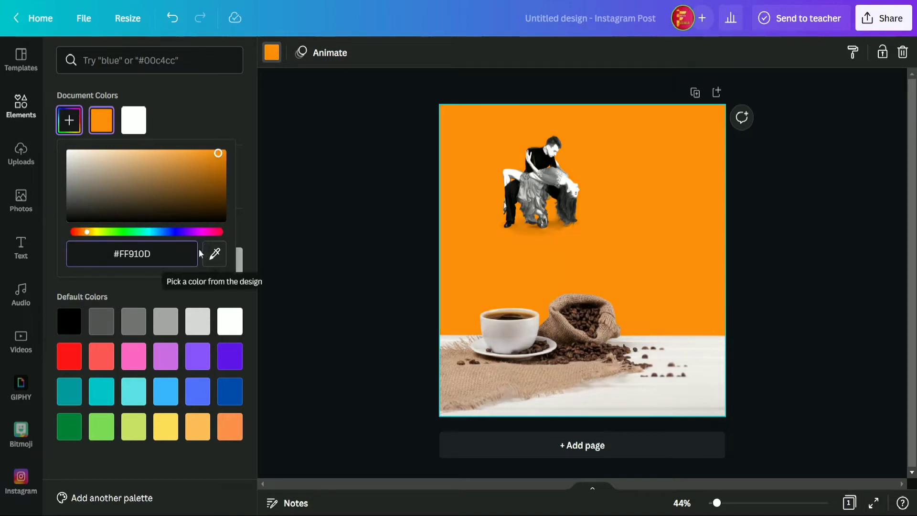
key(Return)
click(271, 218)
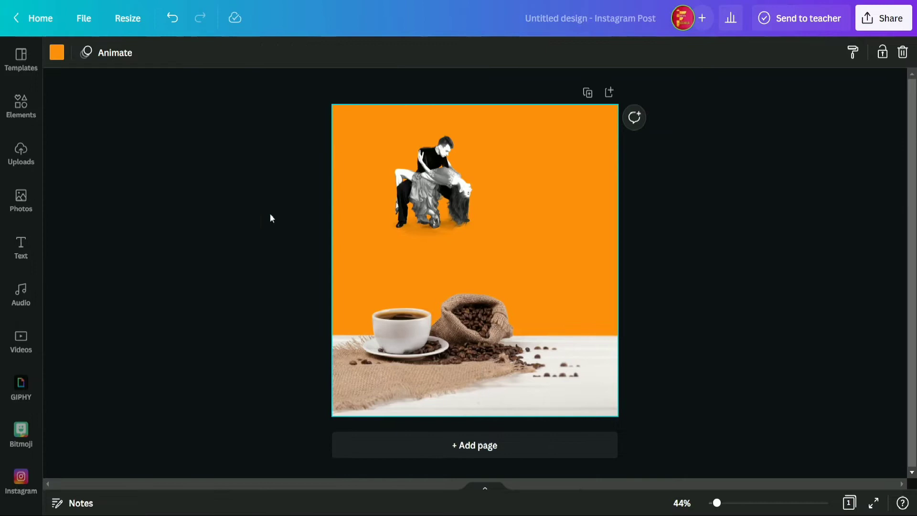
Step: Copy the smoke phrase from the notes and search Elements for 'Realistic white smoke steam, waves'
click(73, 502)
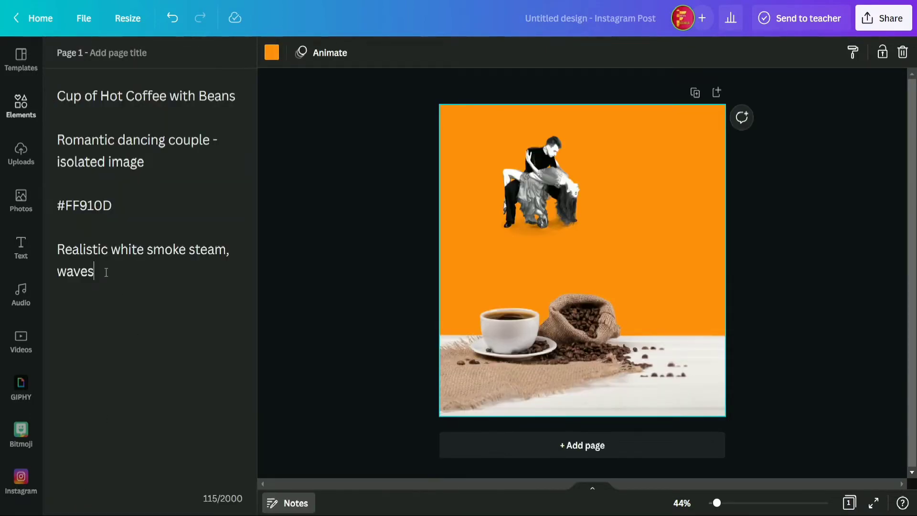
drag(105, 272, 59, 249)
key(ctrl+c)
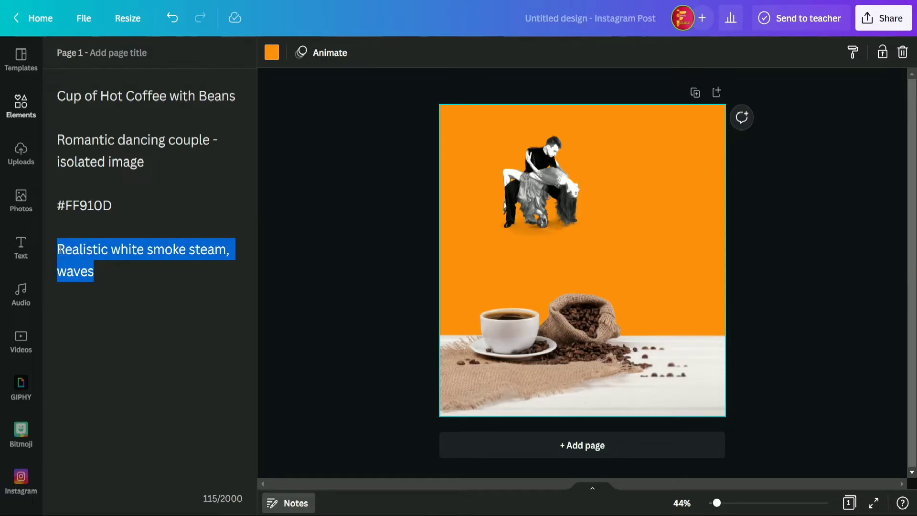
click(288, 505)
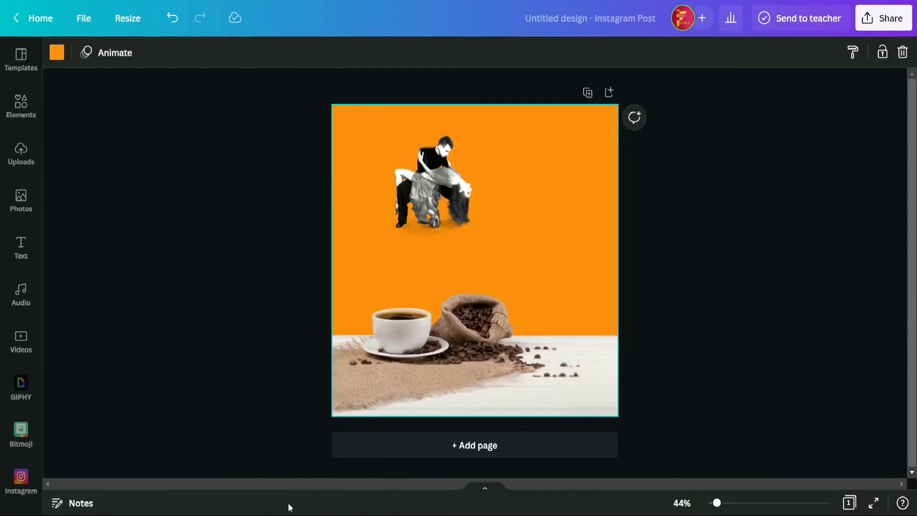
click(29, 112)
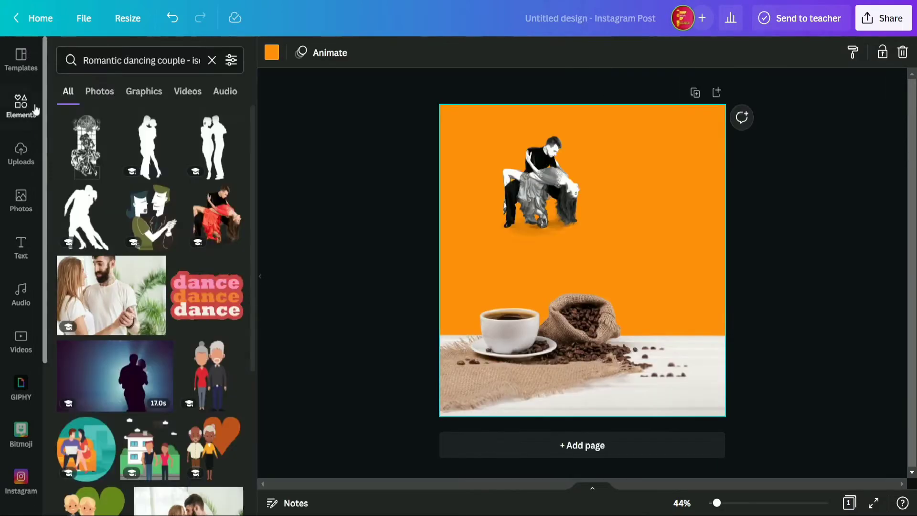
click(211, 60)
key(ctrl+v)
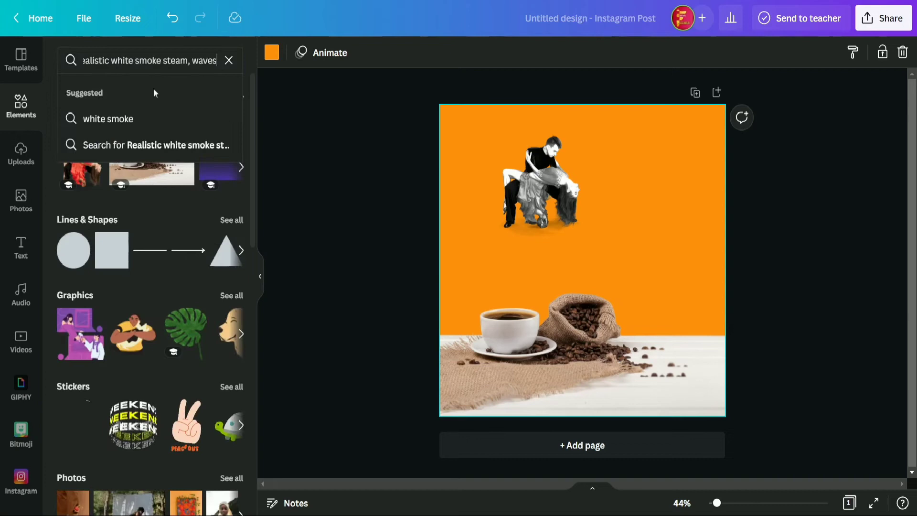
key(Return)
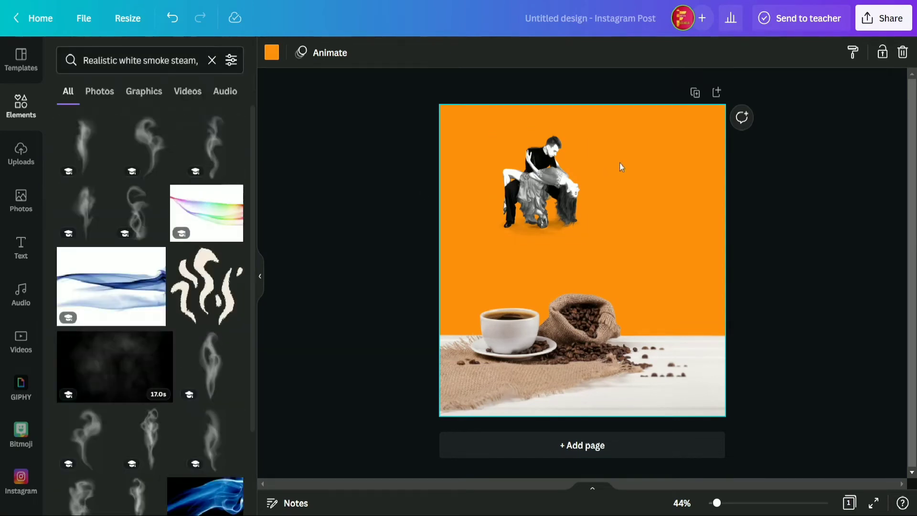
Step: Move the dancing couple to the upper right and place a tall smoke plume above the coffee cup
click(555, 180)
drag(556, 179, 665, 181)
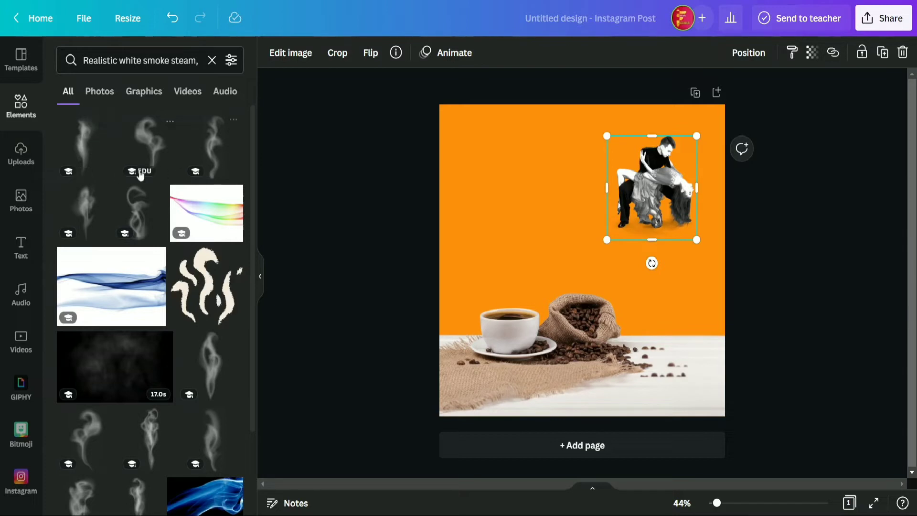
scroll(131, 218, down, 3)
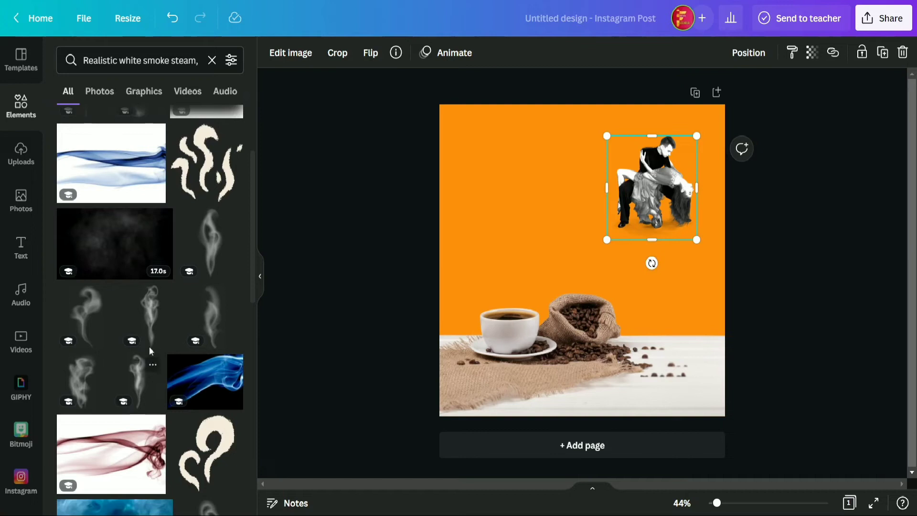
click(185, 306)
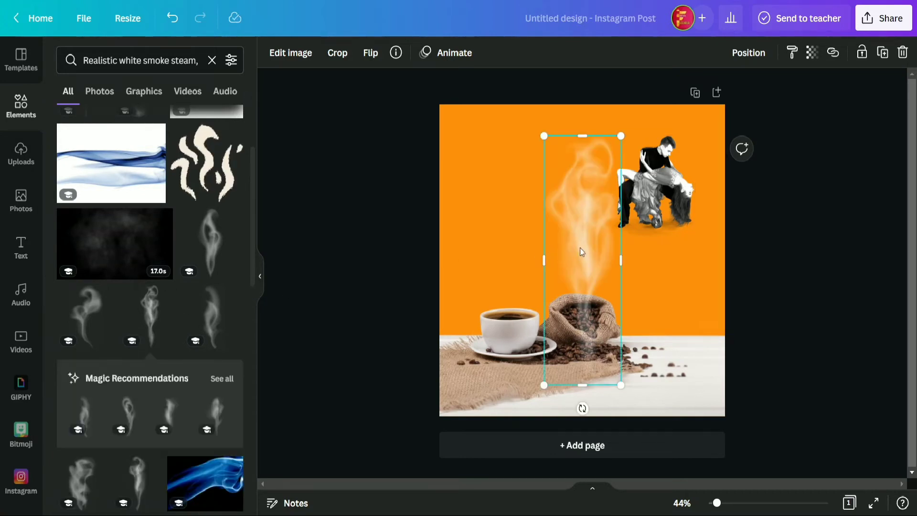
drag(580, 248, 514, 186)
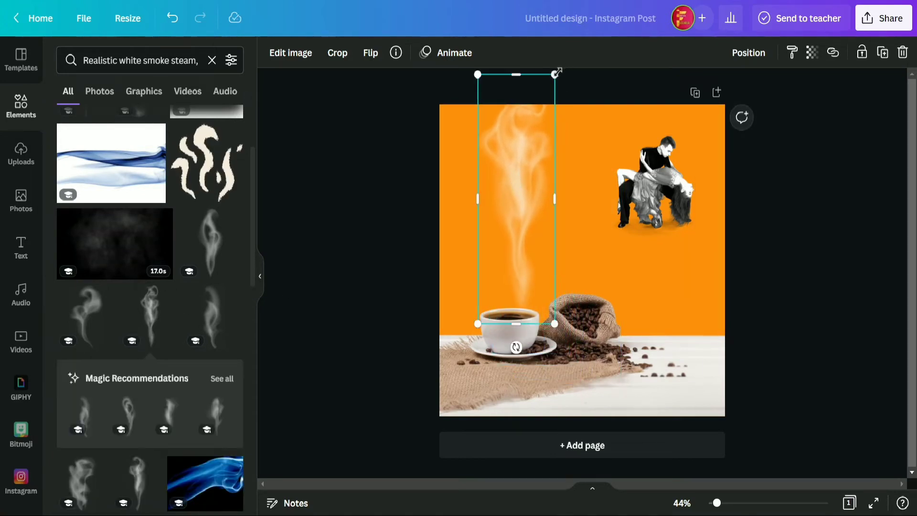
drag(554, 75, 507, 227)
drag(497, 269, 506, 264)
drag(524, 222, 525, 222)
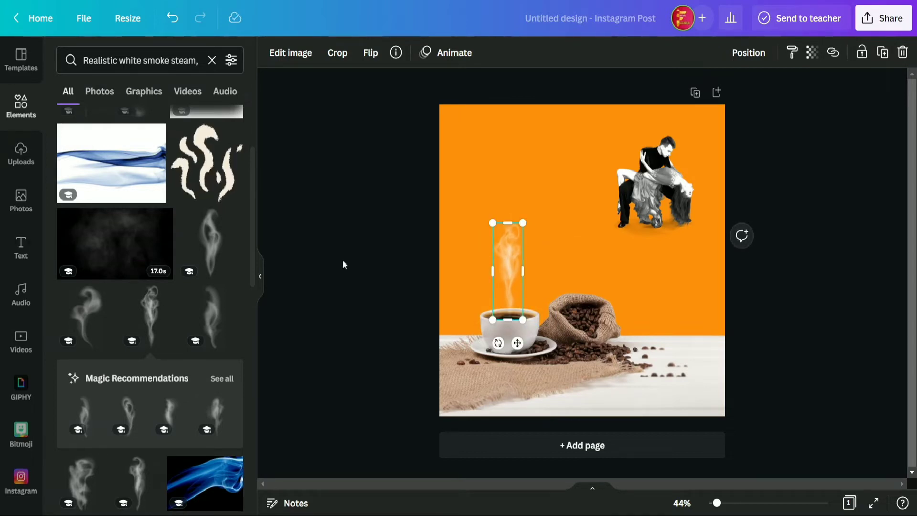
Step: Add a second smoke element above the cup, shrink it, and send it backward in the layers
click(216, 251)
drag(585, 224, 511, 180)
drag(553, 89, 504, 229)
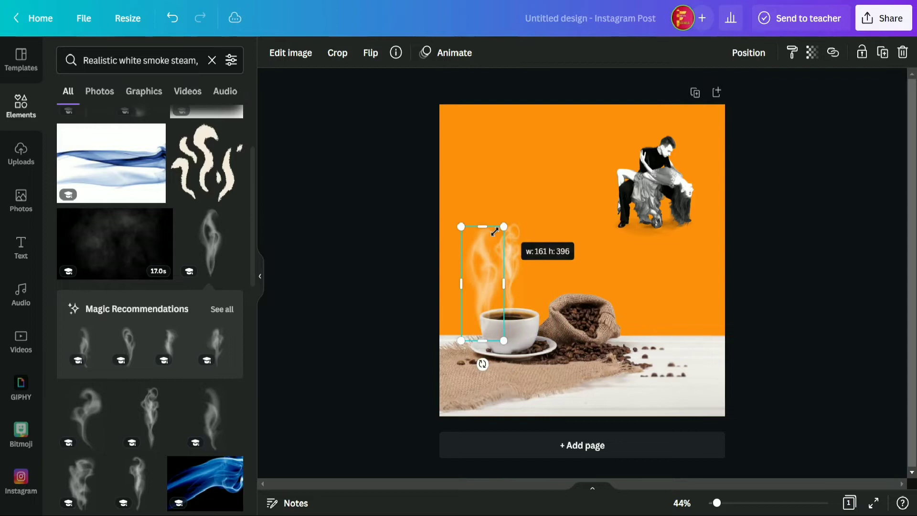
drag(480, 274, 508, 203)
right_click(507, 203)
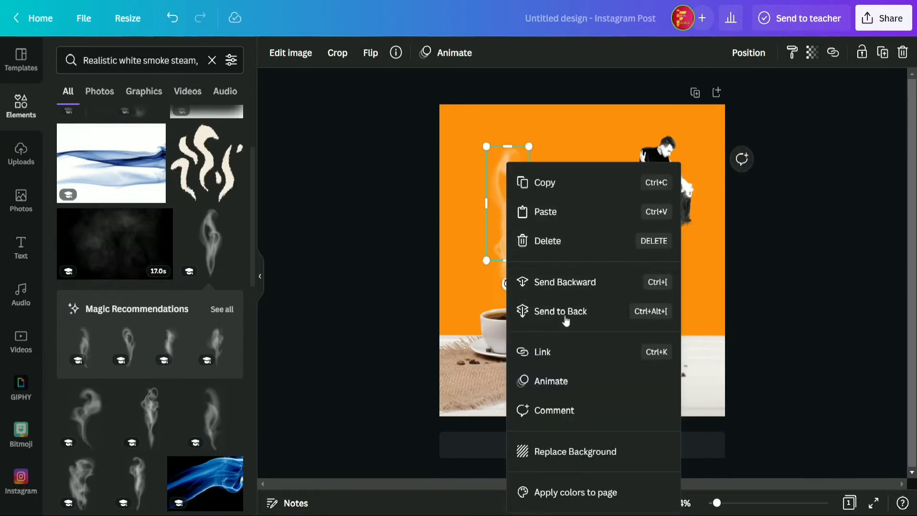
click(561, 281)
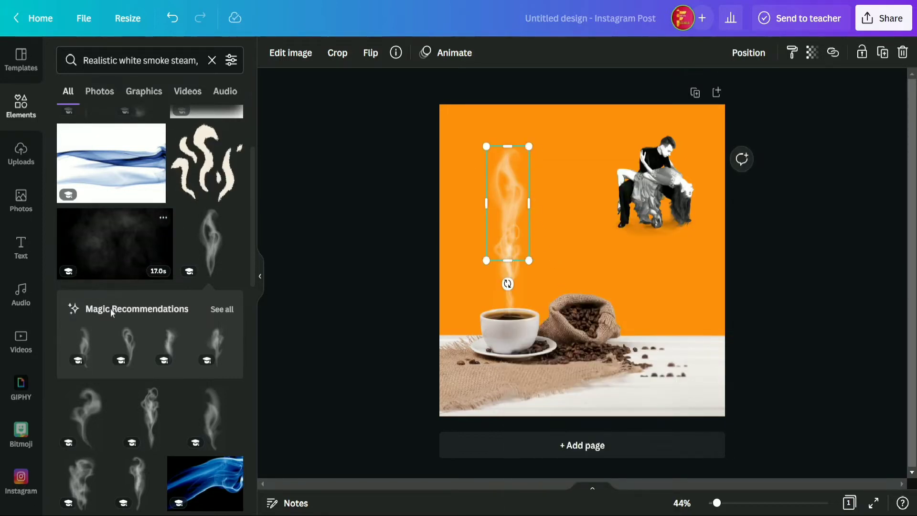
Step: Add a curly smoke wisp atop the steam, shrunk, narrowed and tilted about 50°
click(95, 409)
drag(590, 225, 536, 240)
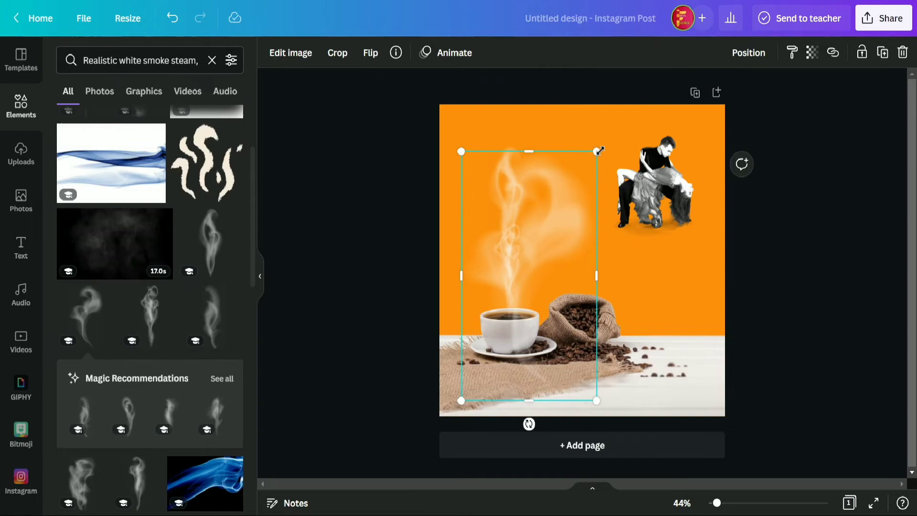
drag(599, 151, 511, 307)
drag(499, 358, 546, 155)
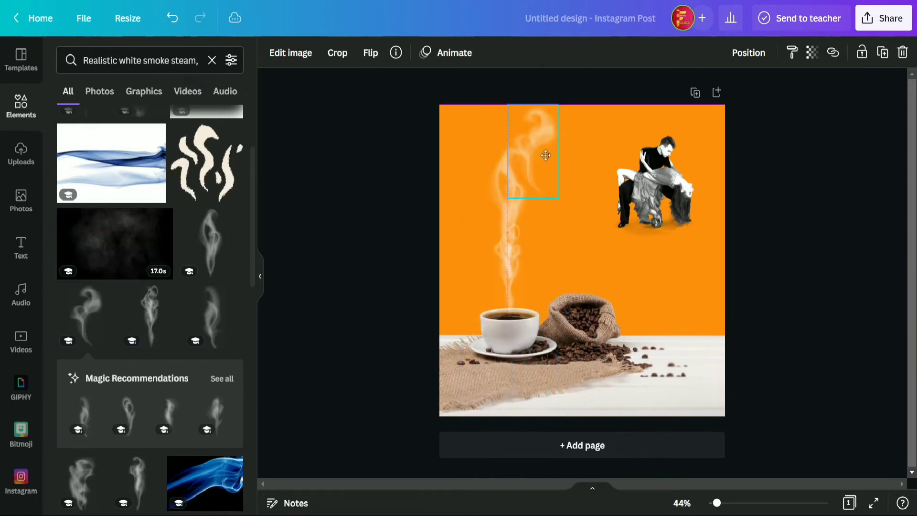
drag(533, 223, 482, 203)
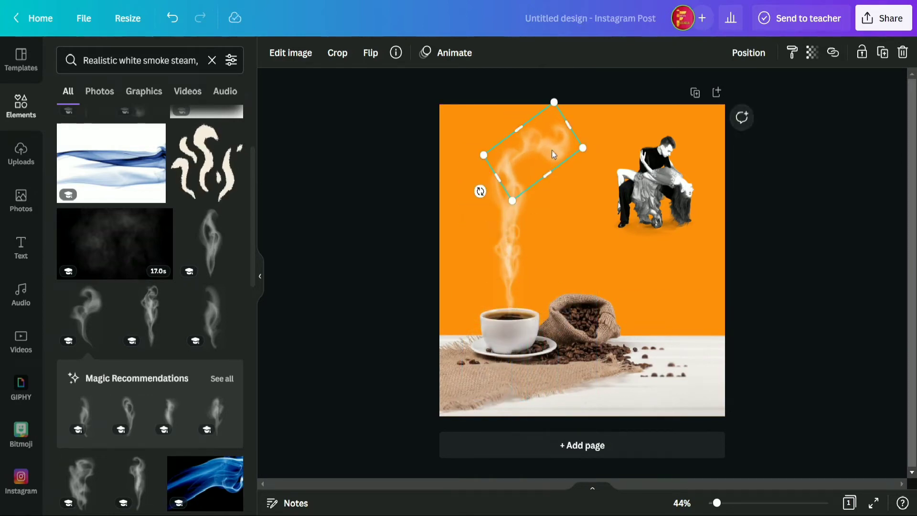
drag(552, 153, 538, 164)
drag(470, 168, 477, 167)
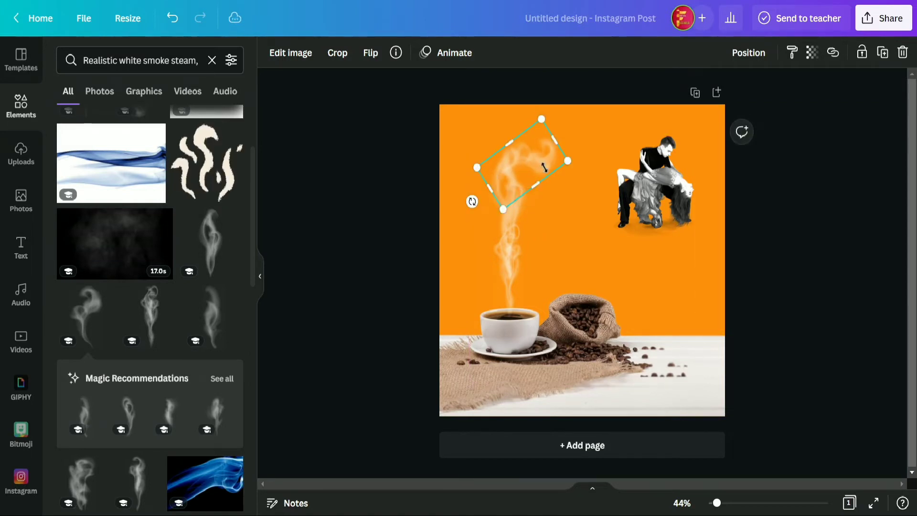
drag(544, 169, 544, 168)
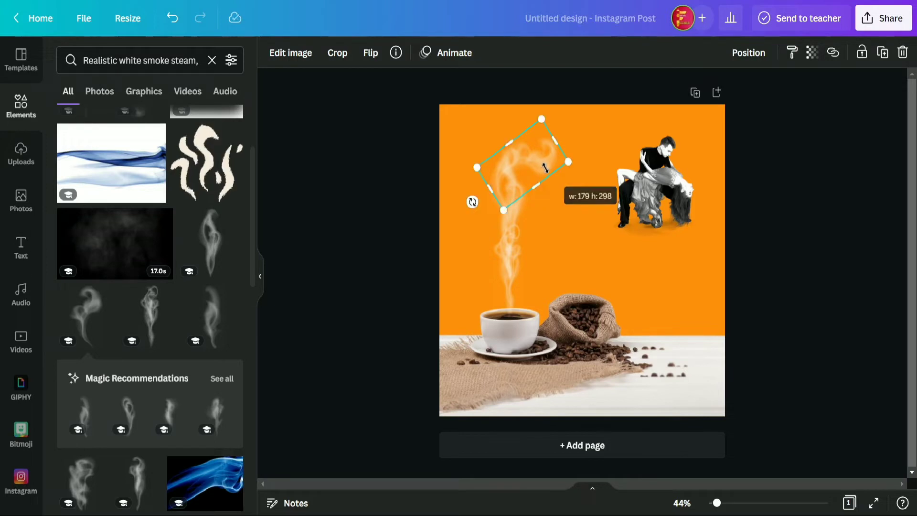
Step: Move the dancing couple left toward the steam and clear the smoke search
click(636, 190)
drag(637, 189, 580, 189)
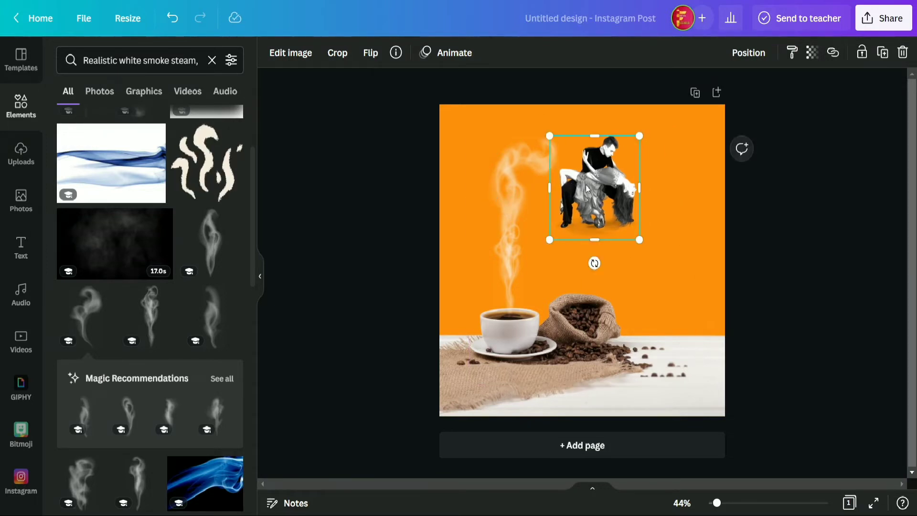
click(211, 61)
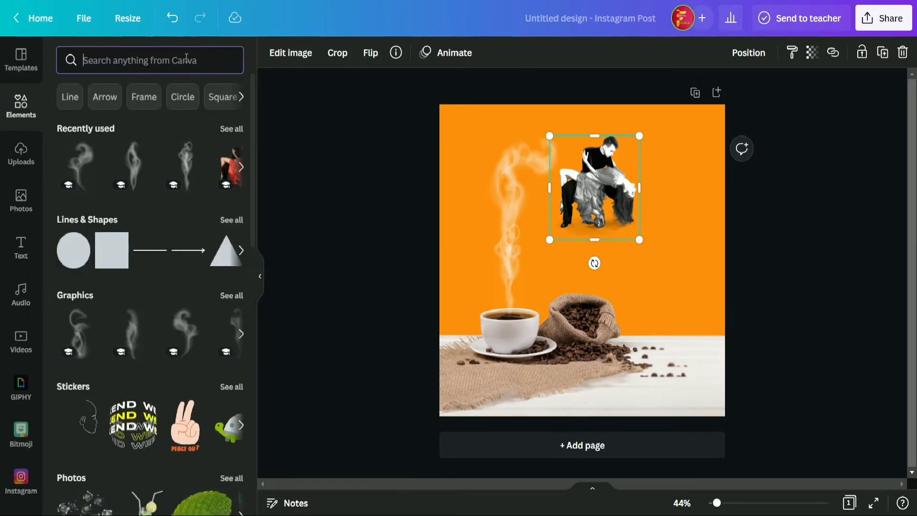
Step: Add the purple gradient fade from Recently used and size it over the dancers' legs
click(227, 133)
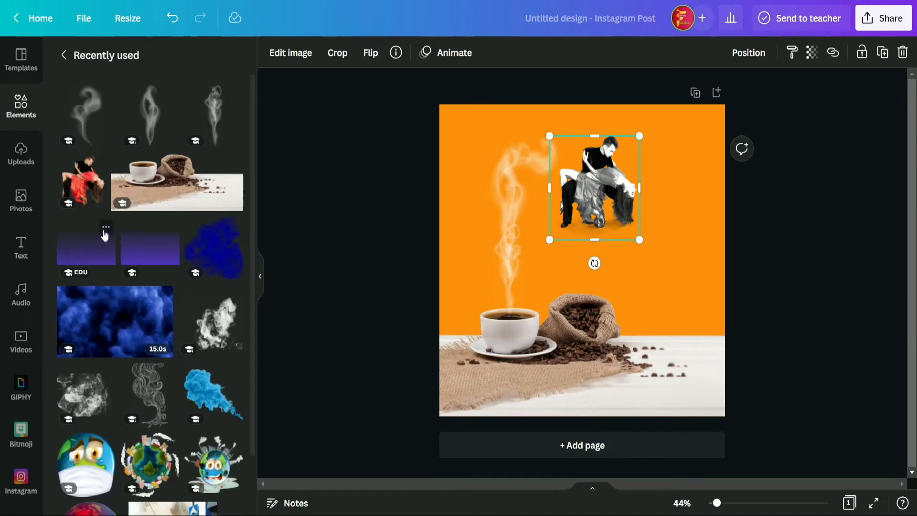
click(106, 228)
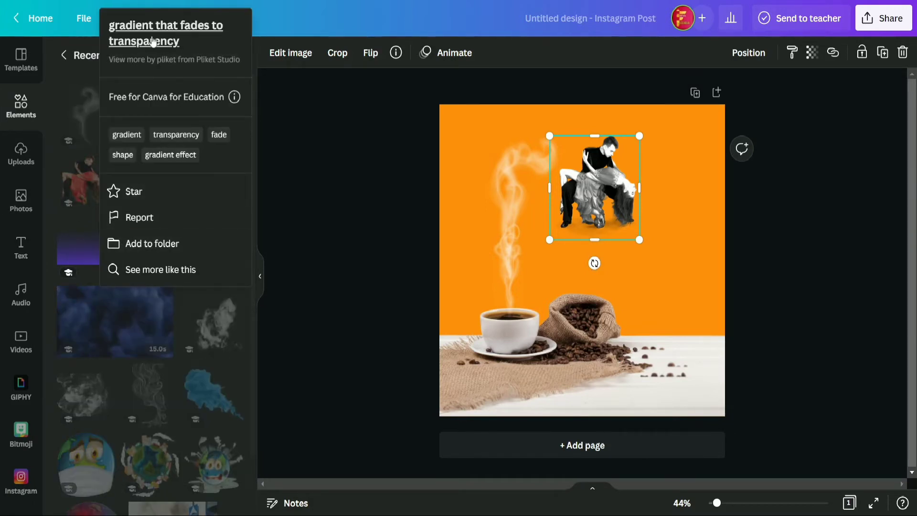
click(74, 257)
click(83, 253)
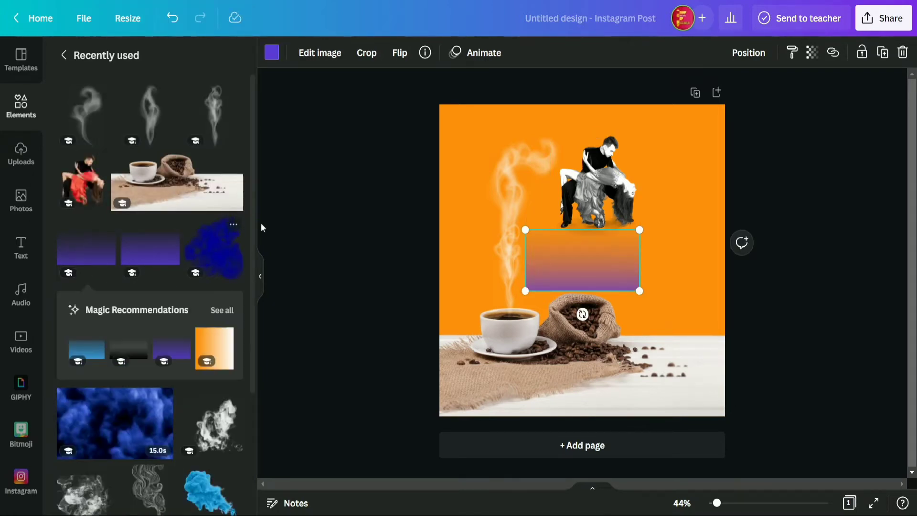
click(257, 275)
drag(481, 271, 501, 208)
drag(557, 173, 531, 186)
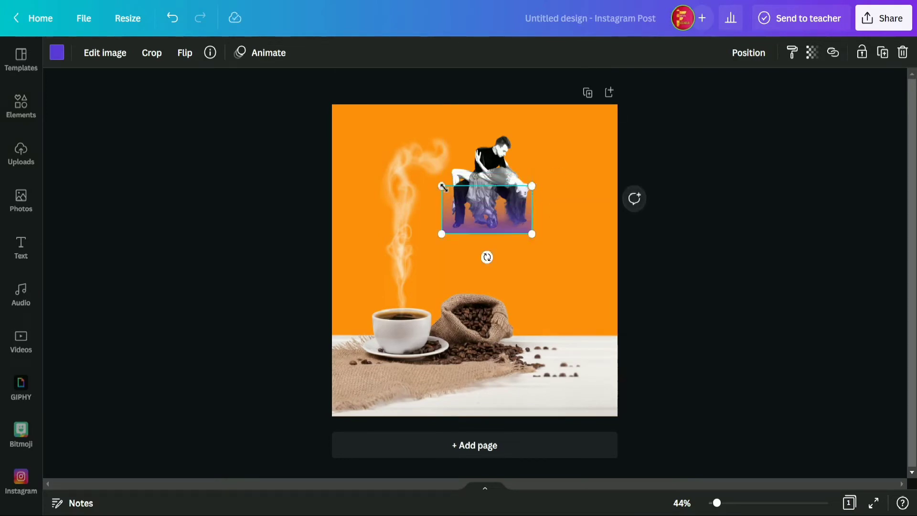
drag(442, 186, 445, 187)
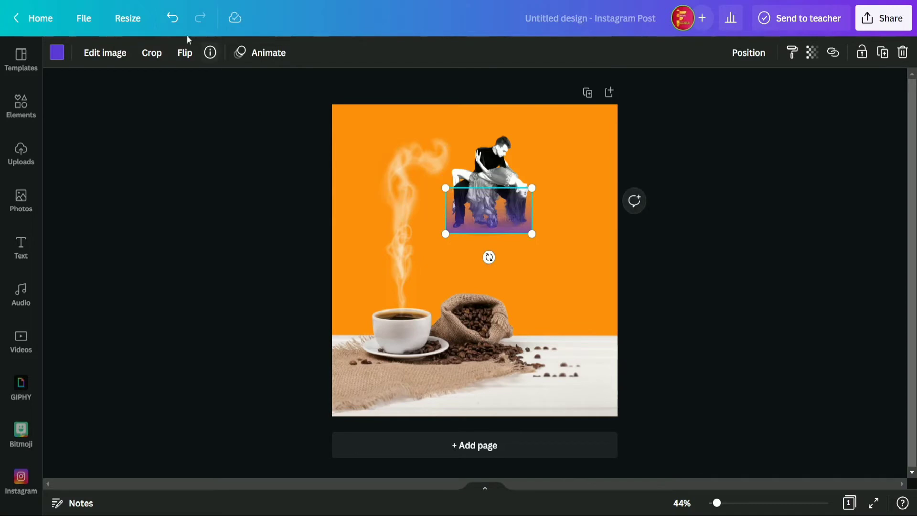
Step: Change the gradient's colour to the background orange
click(57, 53)
click(137, 123)
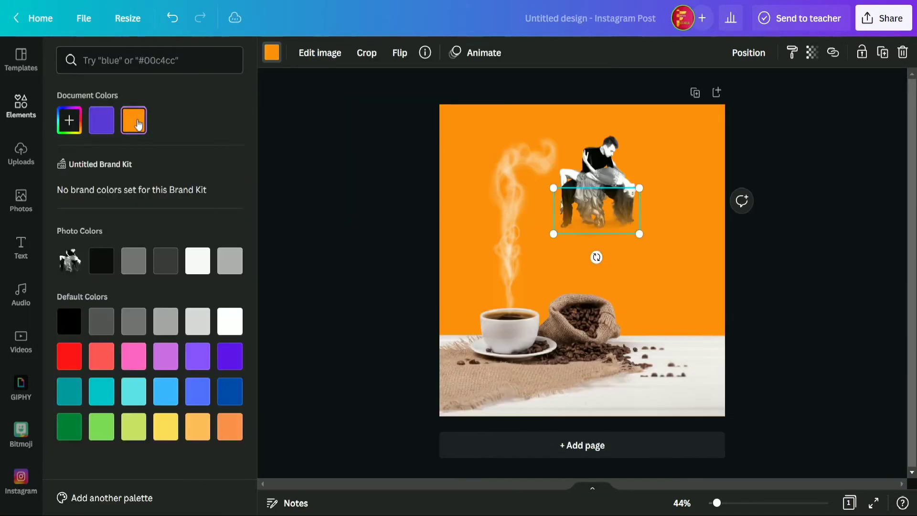
click(347, 189)
Step: Fine-tune the orange gradient's position under the dancers, previewing the fade between adjustments
key(shift+Right)
key(shift+Right)
key(shift+Down)
key(shift+Down)
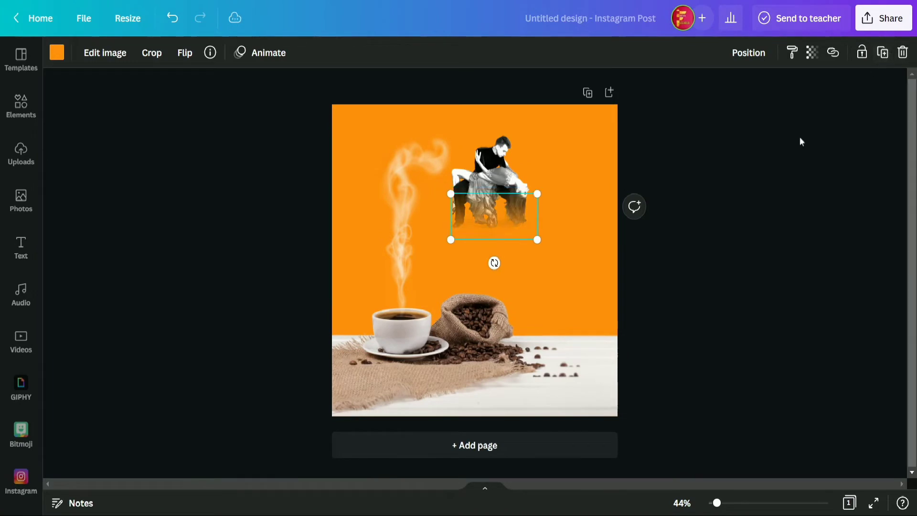
drag(494, 219, 491, 214)
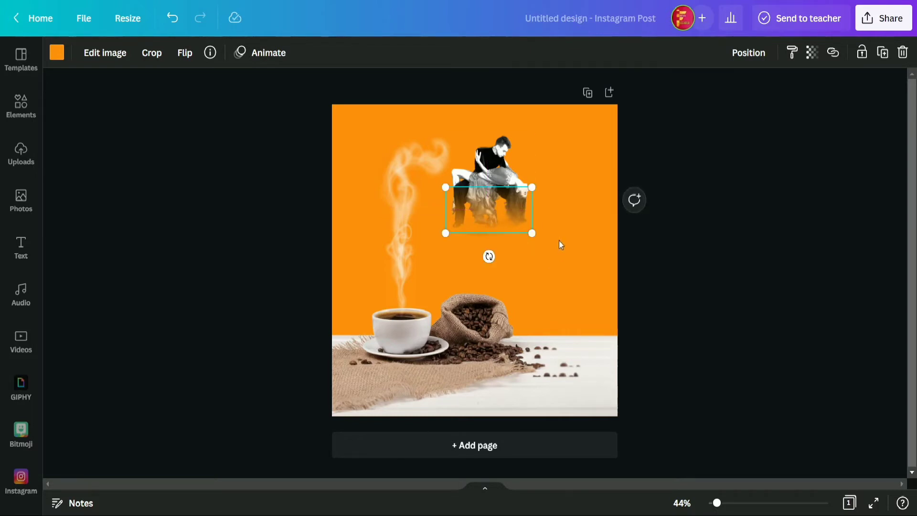
click(536, 256)
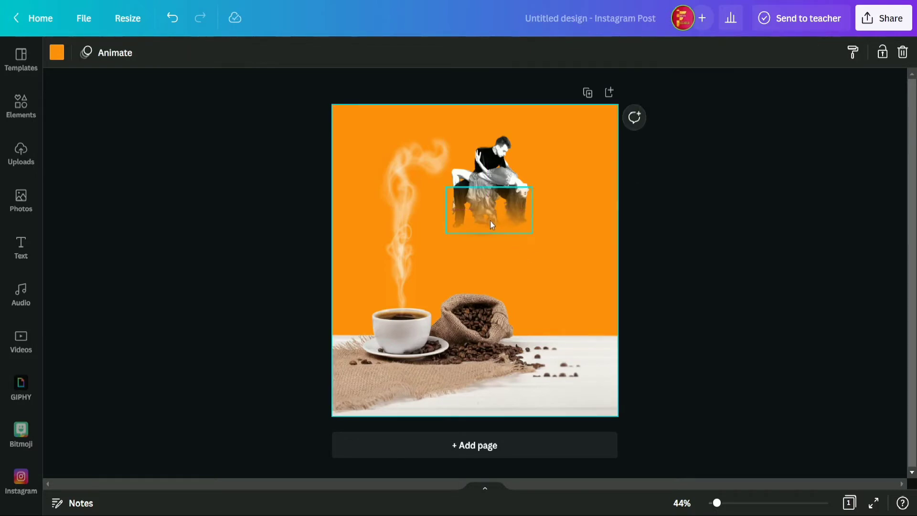
drag(493, 219, 494, 225)
click(531, 262)
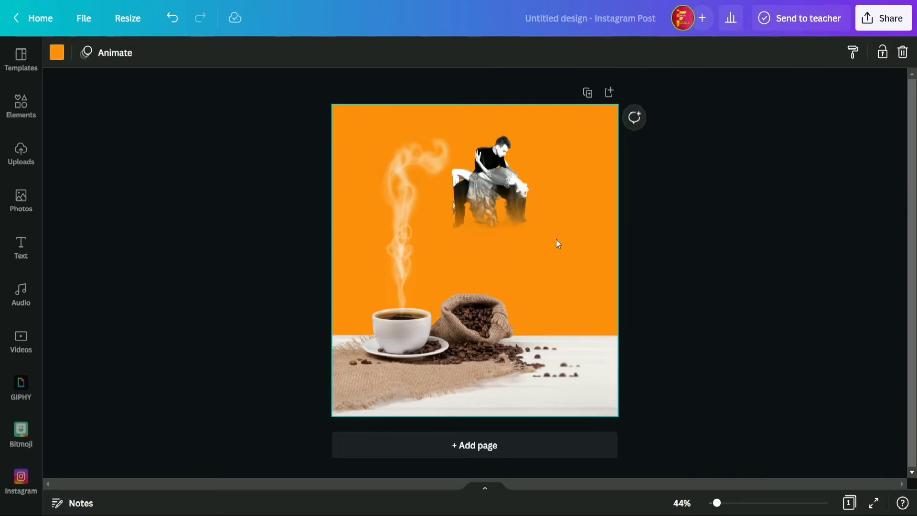
click(489, 212)
drag(488, 213, 468, 216)
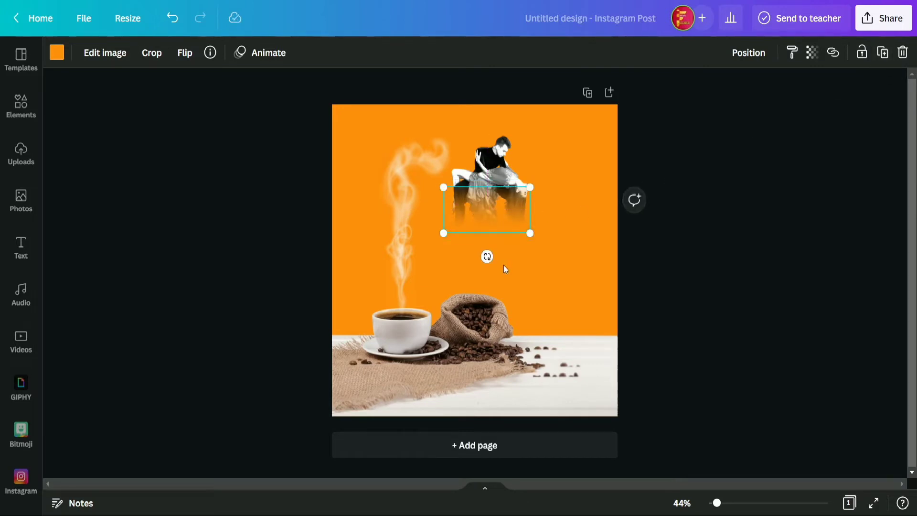
click(535, 262)
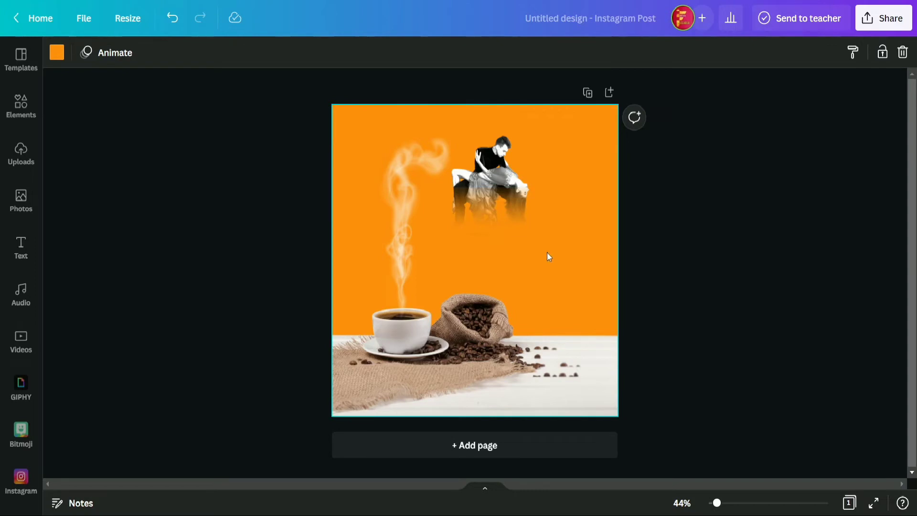
drag(469, 219, 470, 221)
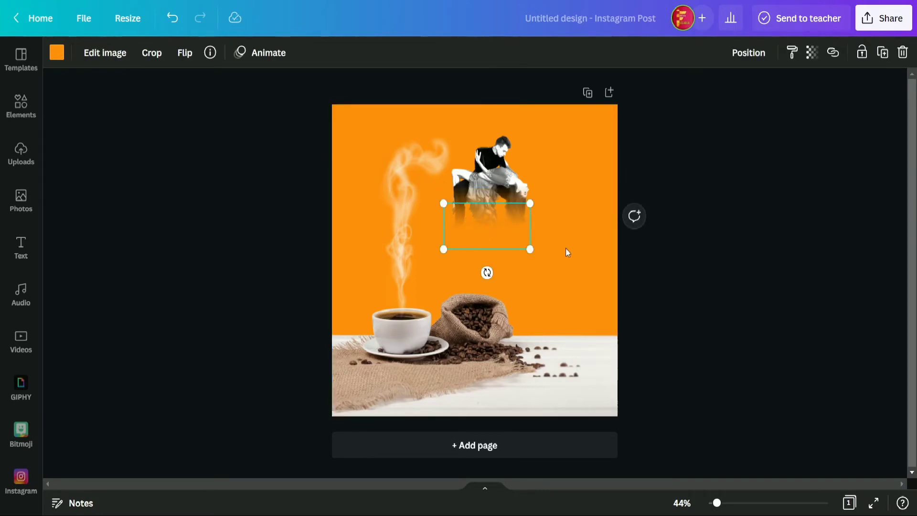
Step: Group the dancers with their orange fade and drag the group to the top of the page
click(556, 258)
click(479, 184)
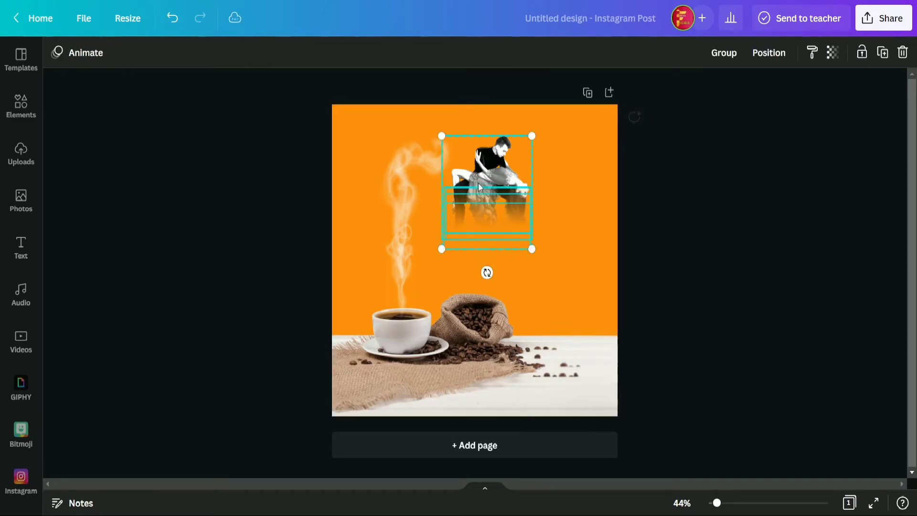
click(723, 53)
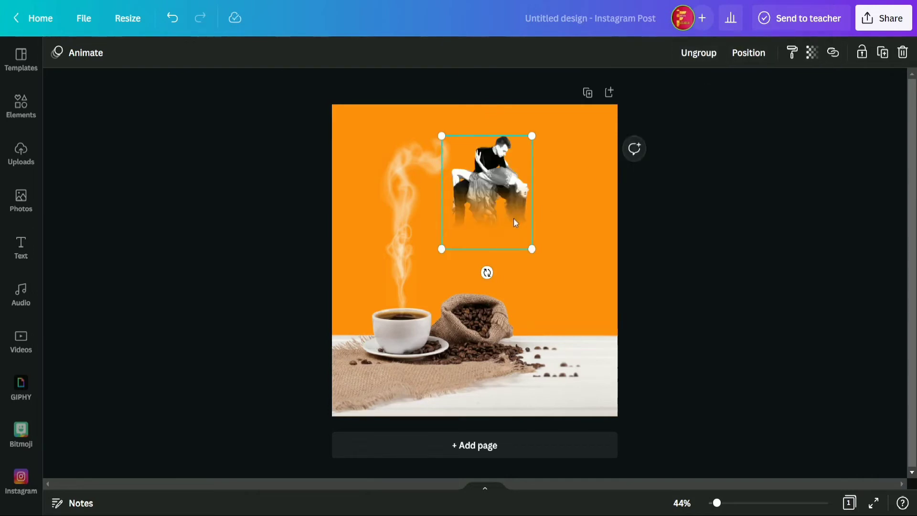
click(506, 219)
drag(507, 224, 451, 185)
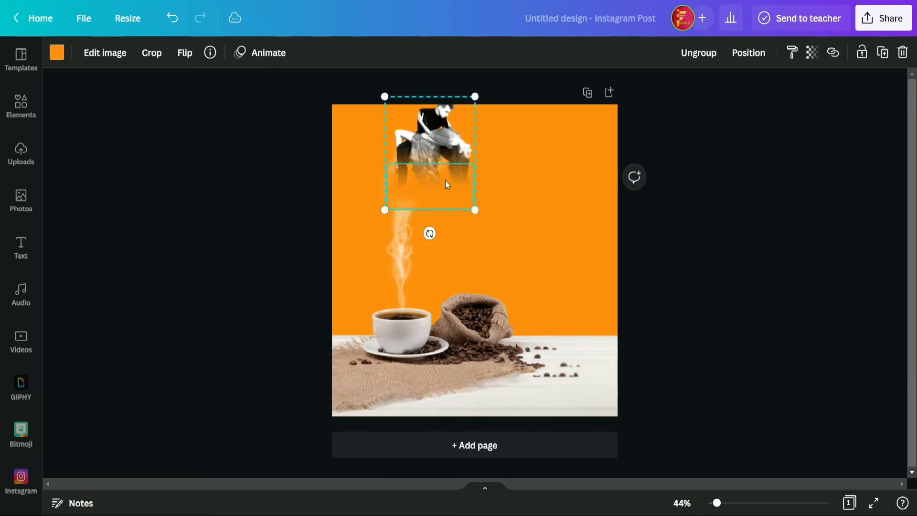
Step: Send the dancer group back one layer and shrink it by its corner handle
right_click(445, 181)
click(506, 306)
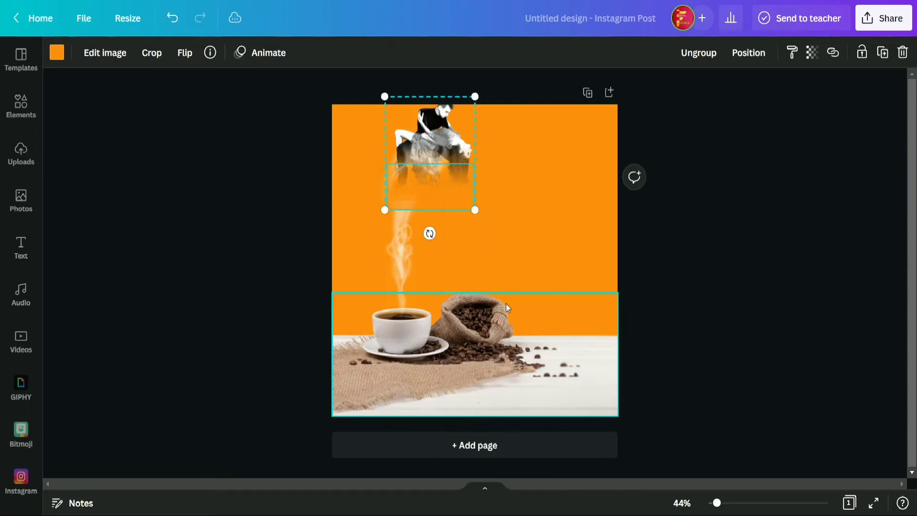
right_click(463, 124)
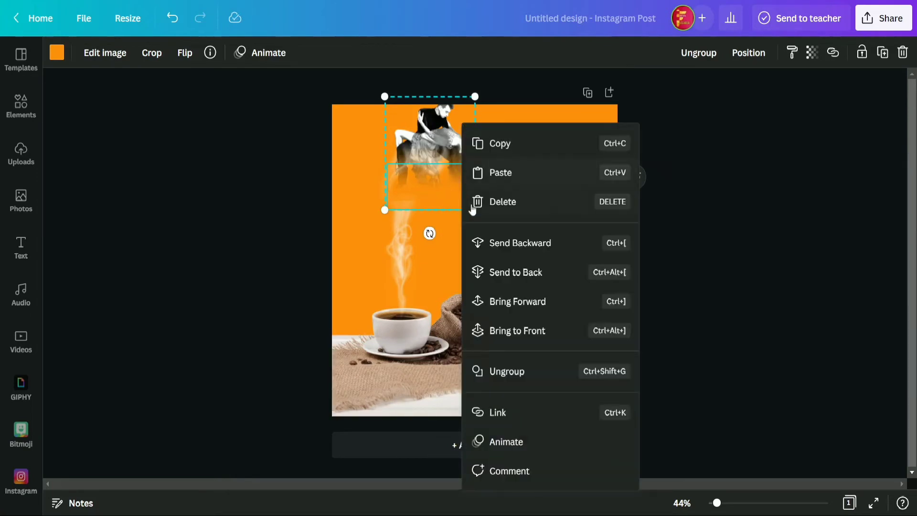
click(512, 271)
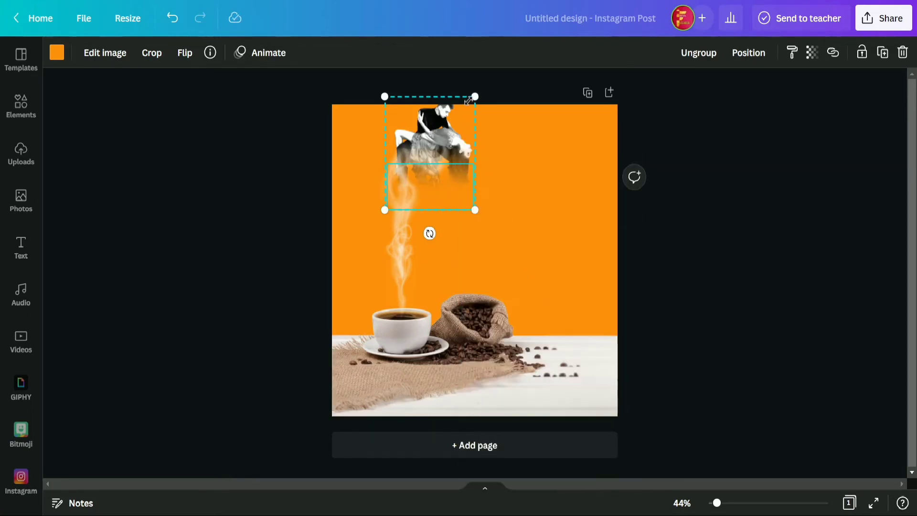
drag(468, 101, 451, 120)
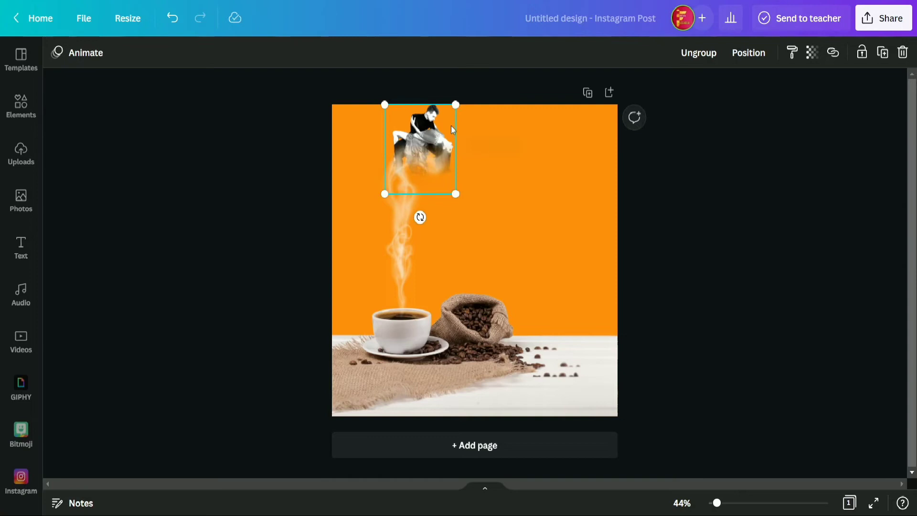
Step: Tilt the dancer group about 20° over the steam and return to the Elements library
drag(419, 217, 404, 215)
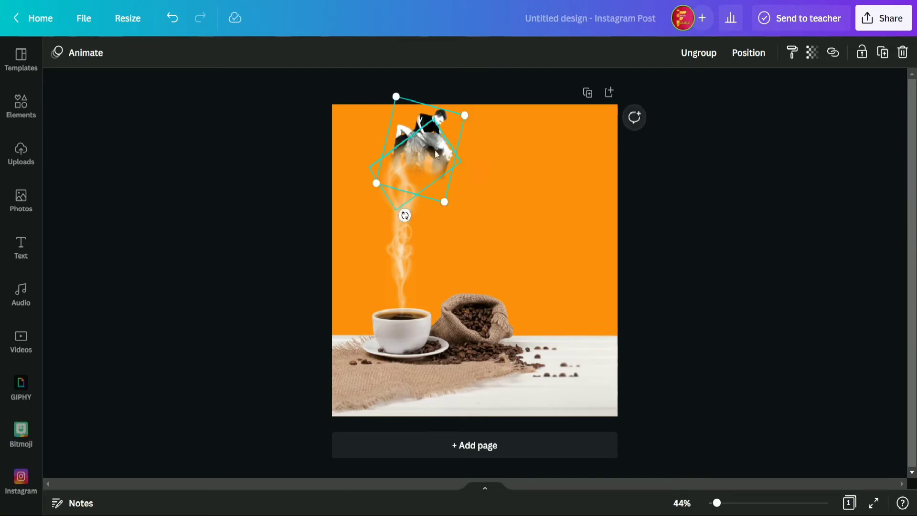
drag(453, 127, 465, 118)
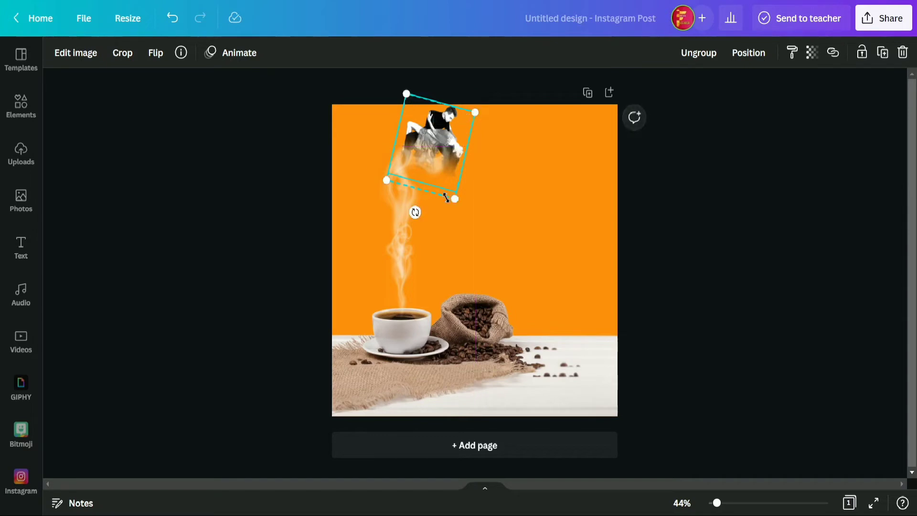
click(87, 54)
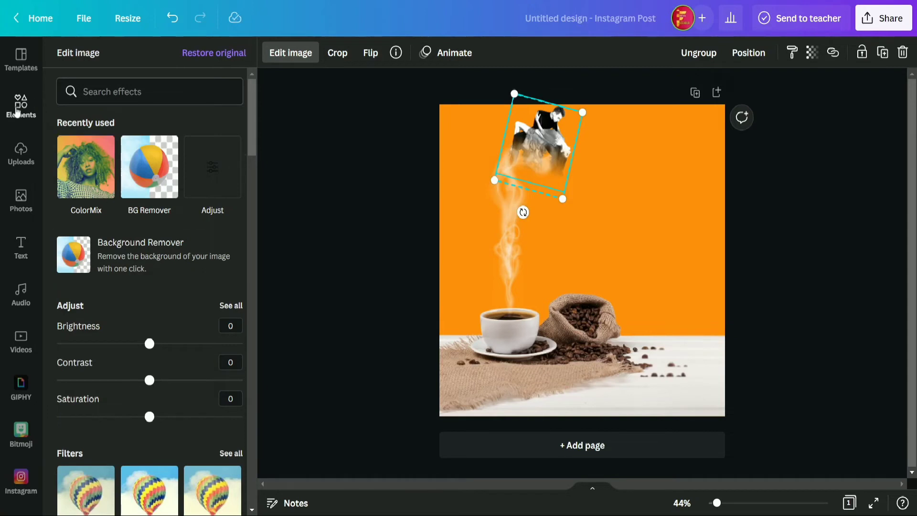
click(18, 109)
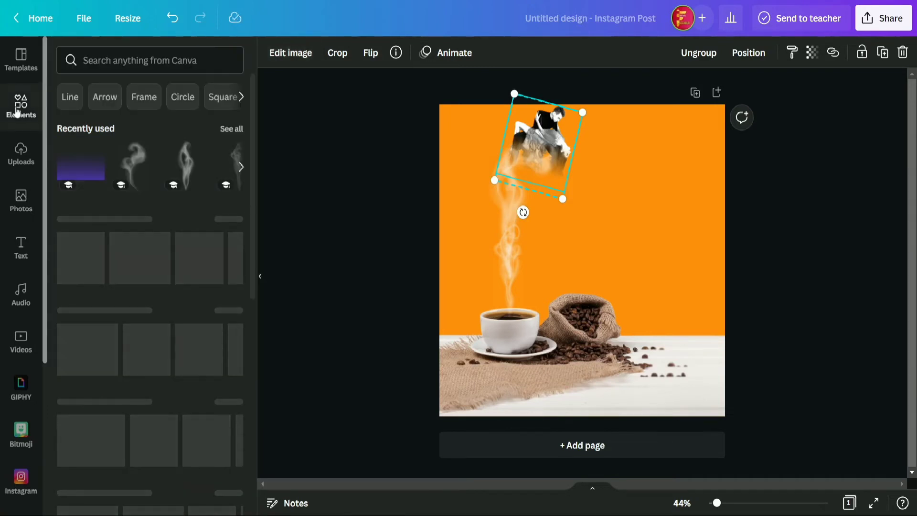
Step: Add another smoke wisp from Recently used, shrink it and tilt it beside the dancers
click(212, 168)
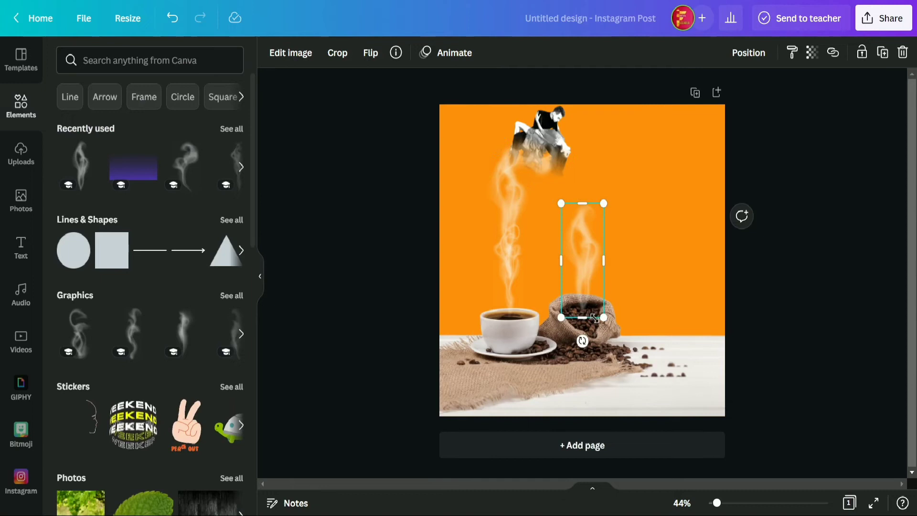
drag(603, 320, 645, 262)
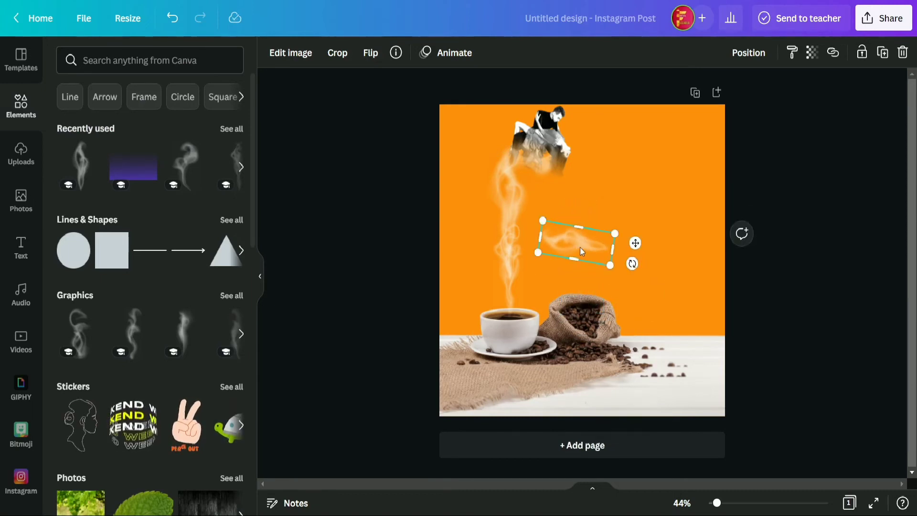
drag(578, 247, 504, 145)
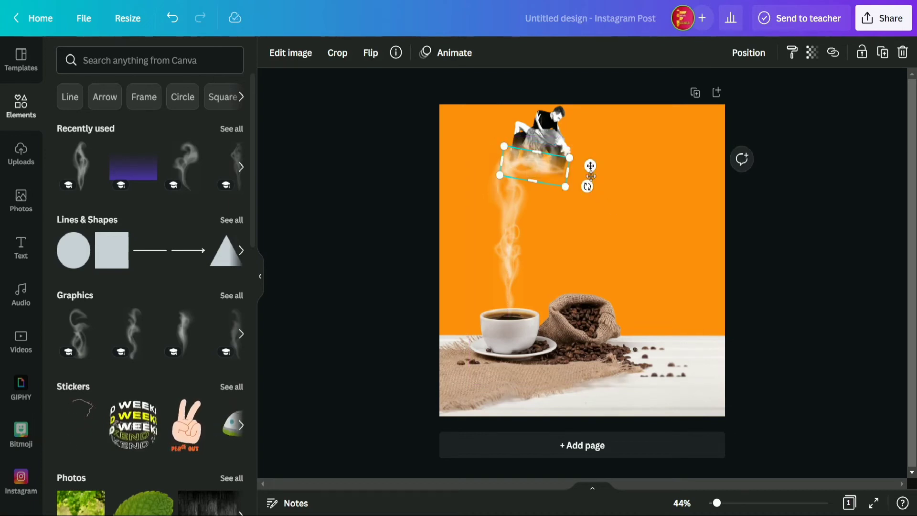
drag(590, 165, 550, 199)
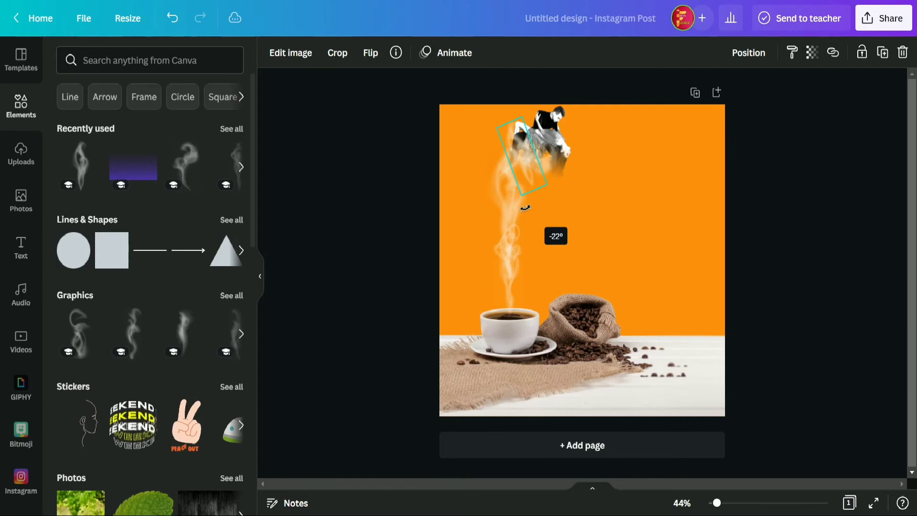
drag(525, 207, 550, 208)
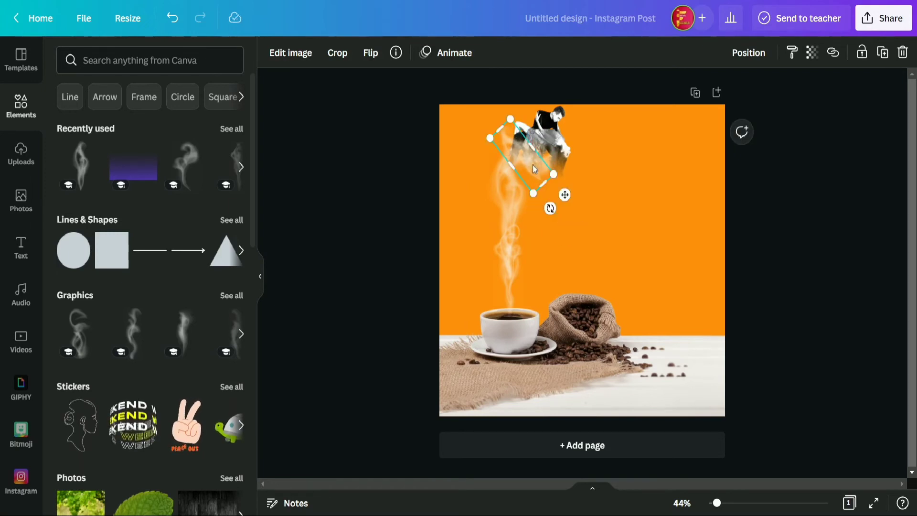
drag(533, 169, 524, 167)
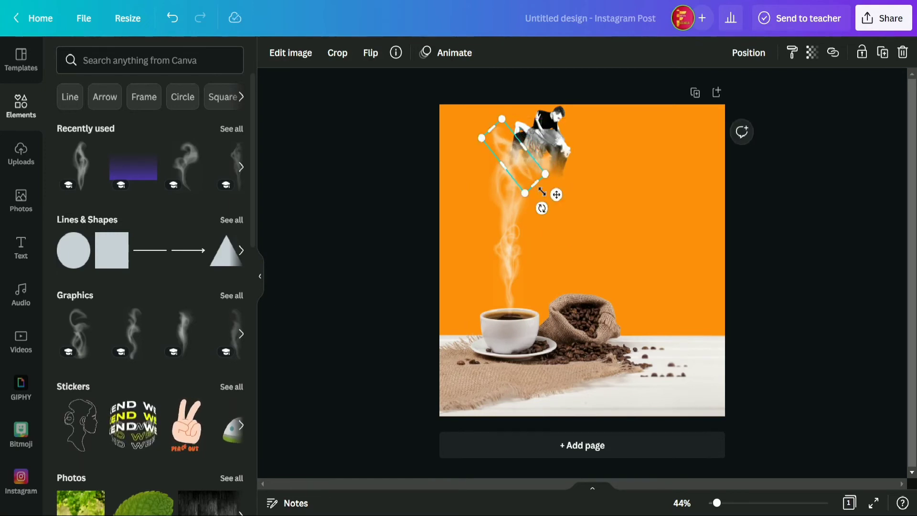
drag(544, 209, 513, 212)
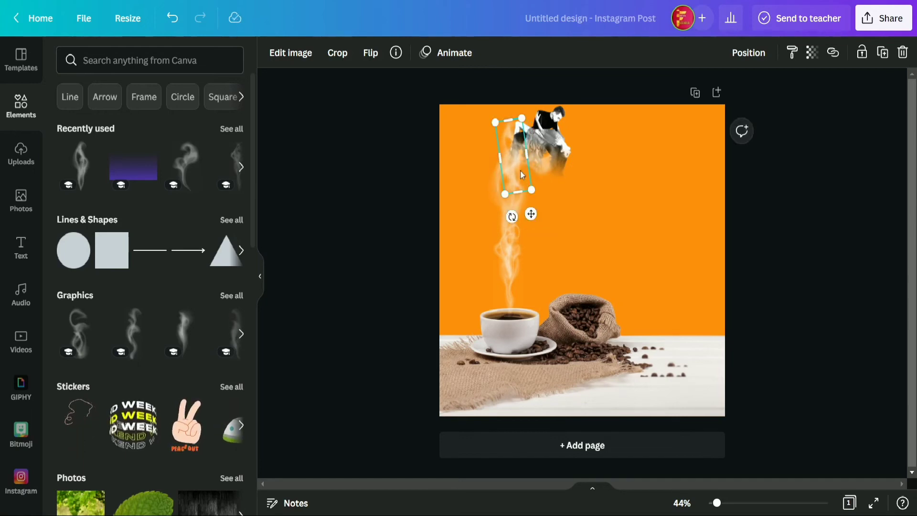
drag(524, 168, 521, 161)
click(624, 193)
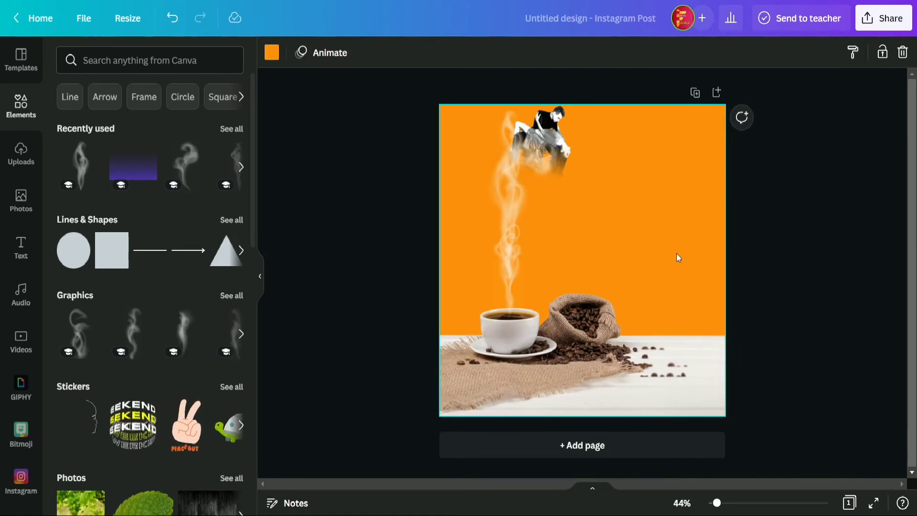
Step: Shrink the dancing couple image and rotate the smoke wisp into place beneath them
click(562, 128)
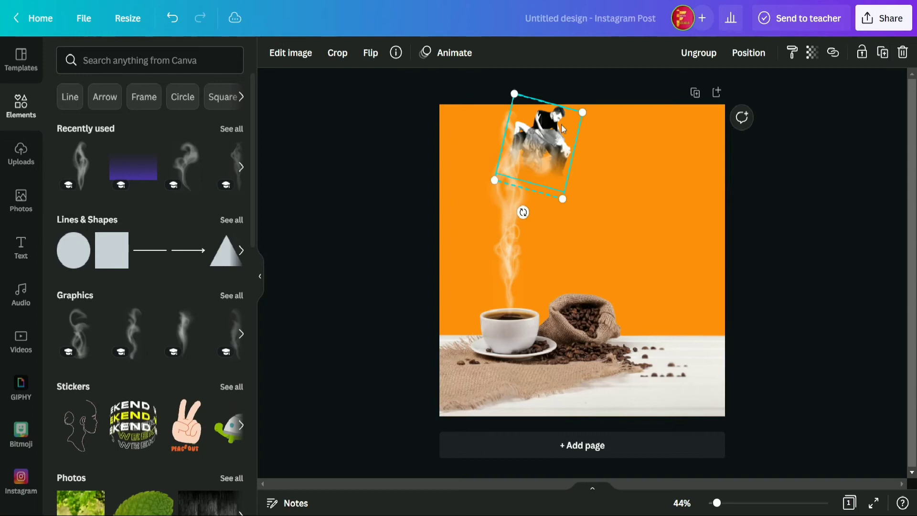
drag(514, 93, 524, 96)
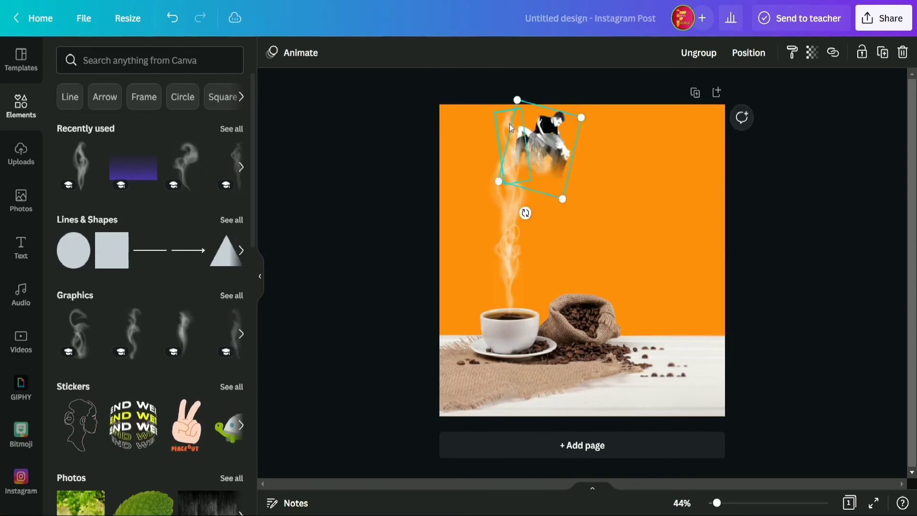
click(509, 139)
drag(530, 204, 572, 211)
drag(534, 253, 546, 212)
Step: Rotate the smoke wisp to about 27° and raise it against the dancers' lower left
click(625, 211)
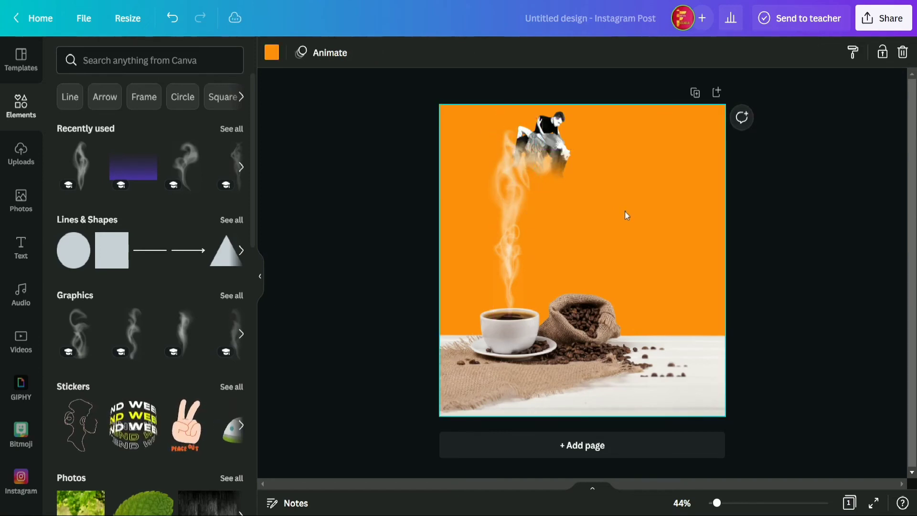
click(531, 165)
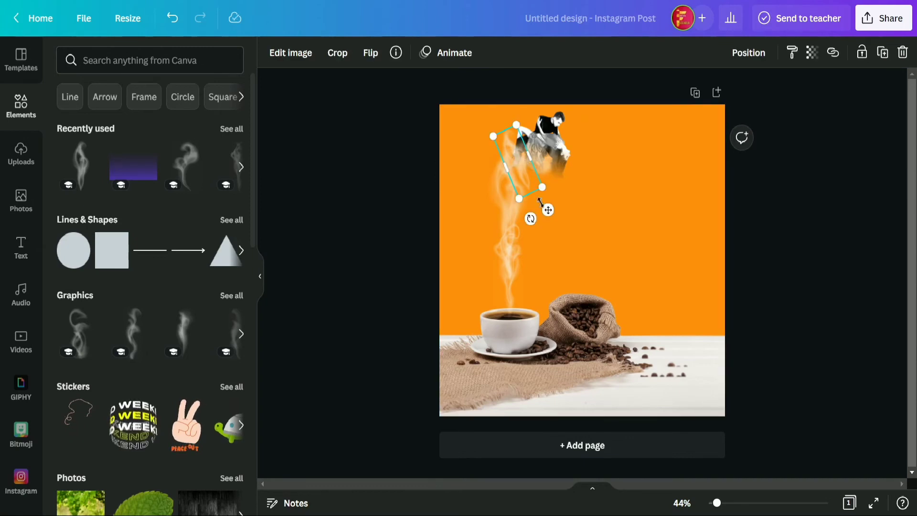
drag(547, 210, 545, 213)
click(616, 175)
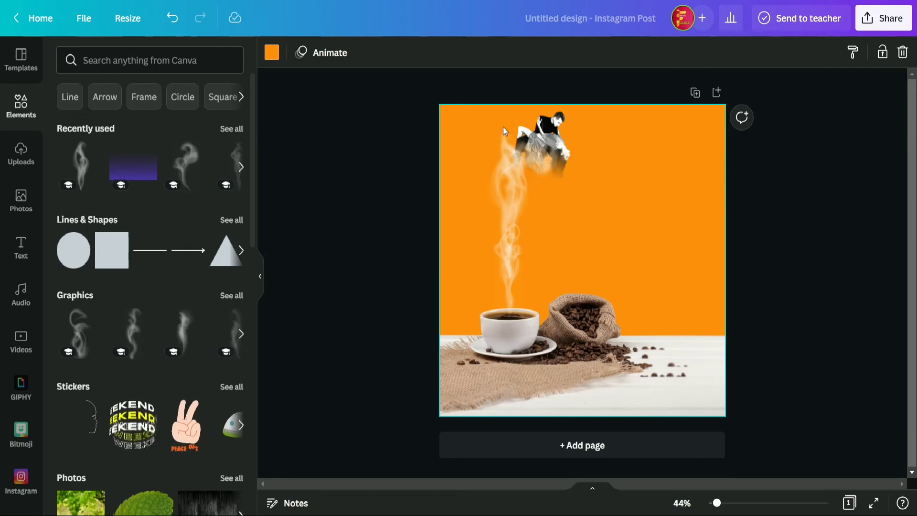
click(511, 160)
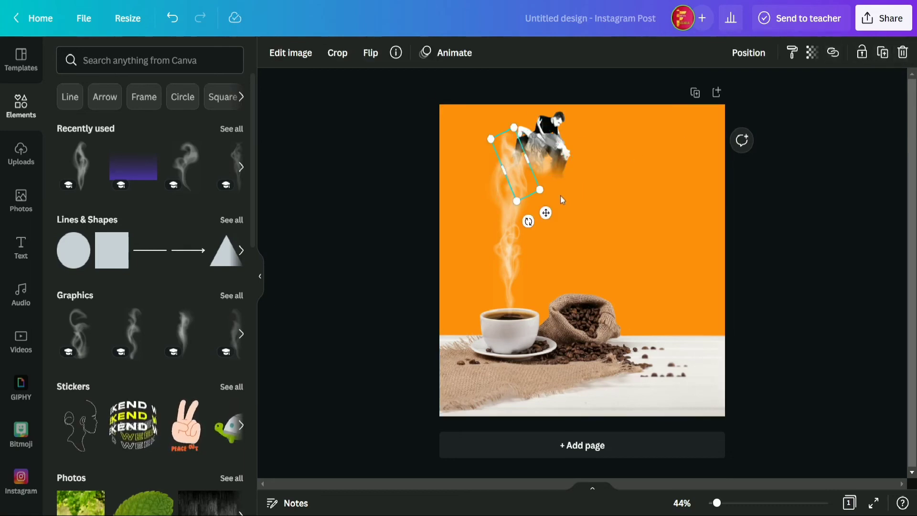
drag(526, 221, 485, 224)
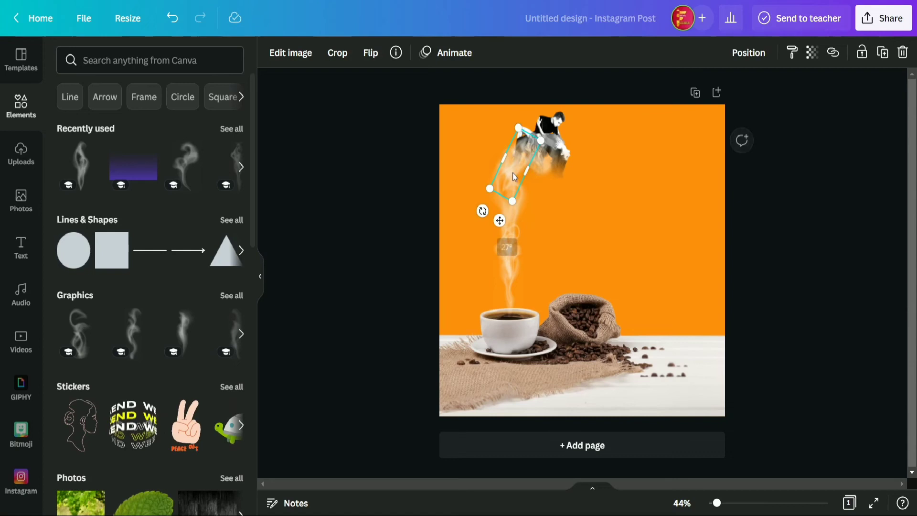
mouse_move(521, 157)
mouse_down()
mouse_move(521, 136)
mouse_move(524, 147)
mouse_up()
click(662, 179)
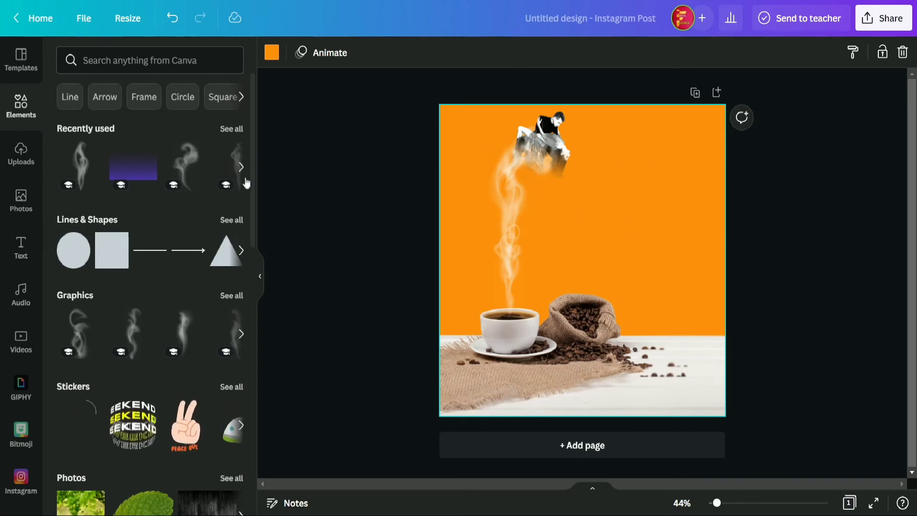
Step: Hide the graphics library and move the smoke wisp slightly down
click(263, 271)
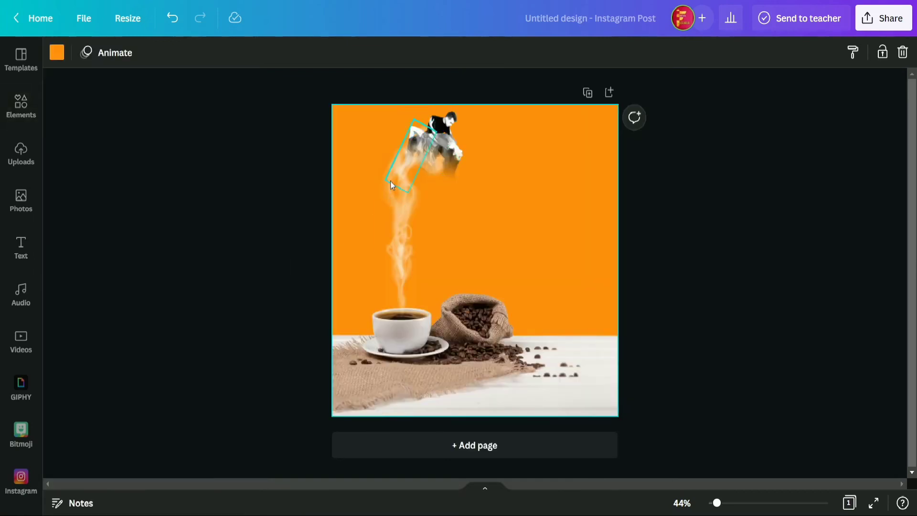
click(403, 219)
drag(404, 219, 404, 229)
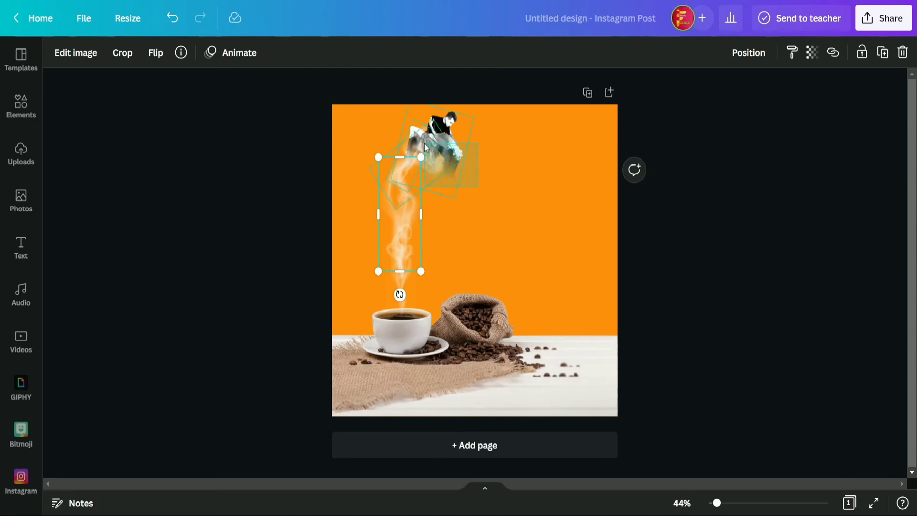
Step: Reposition the dancing couple group slightly higher and left so it sits on the steam
drag(425, 147, 423, 161)
click(492, 162)
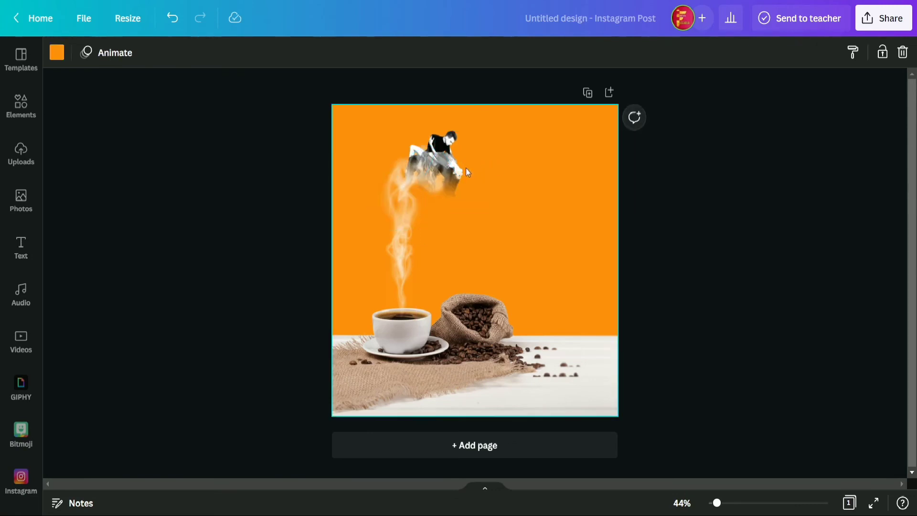
drag(462, 163, 457, 162)
click(491, 167)
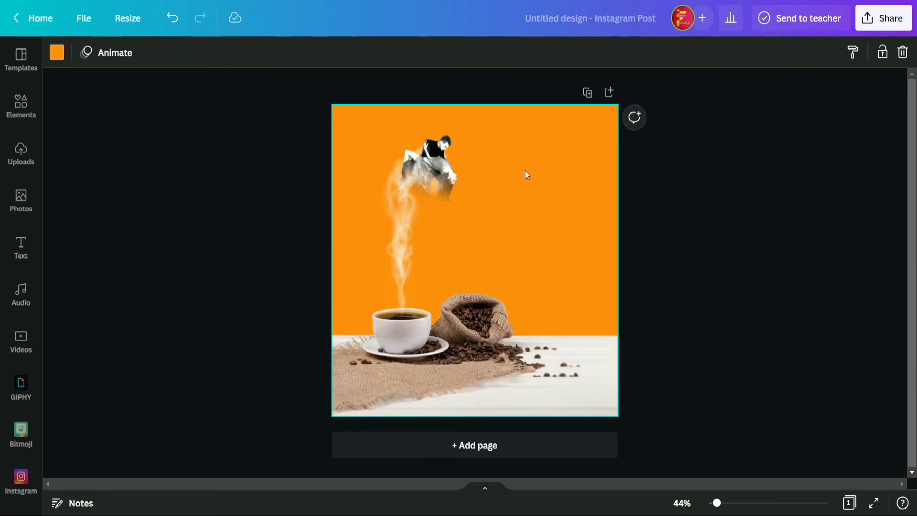
click(448, 159)
drag(461, 154, 458, 144)
click(482, 160)
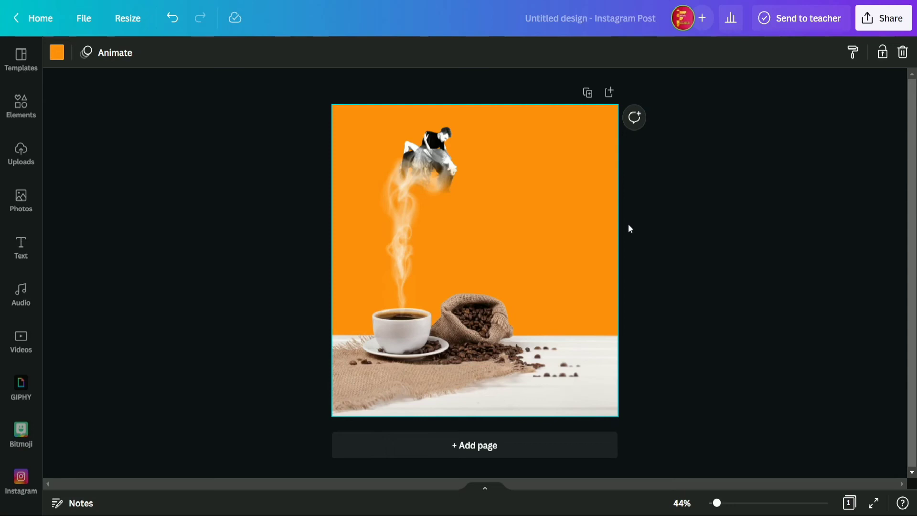
Step: Resize the dancer group to about 256×297 and nudge it slightly right above the steam
click(455, 140)
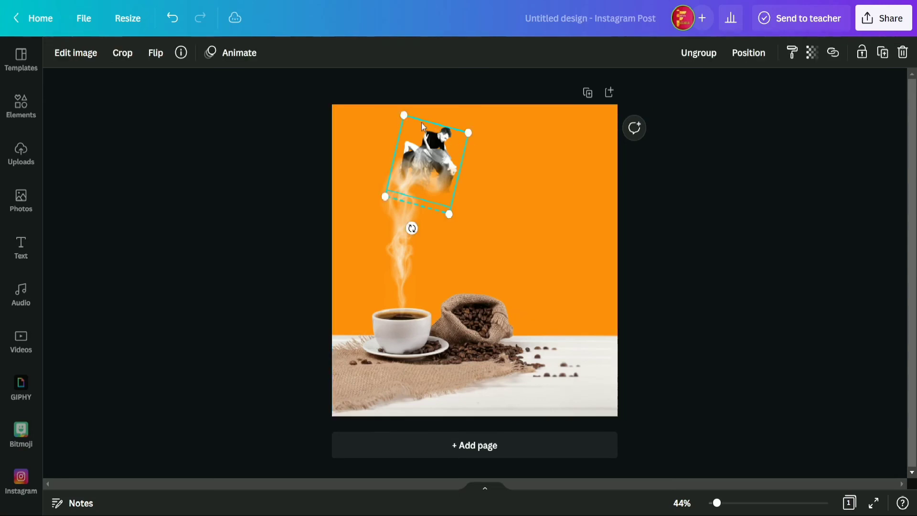
drag(404, 115, 400, 106)
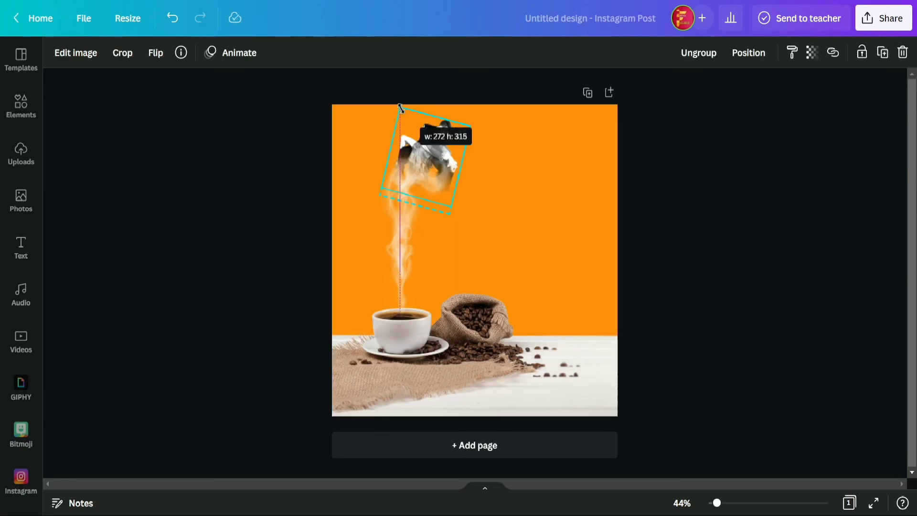
click(509, 155)
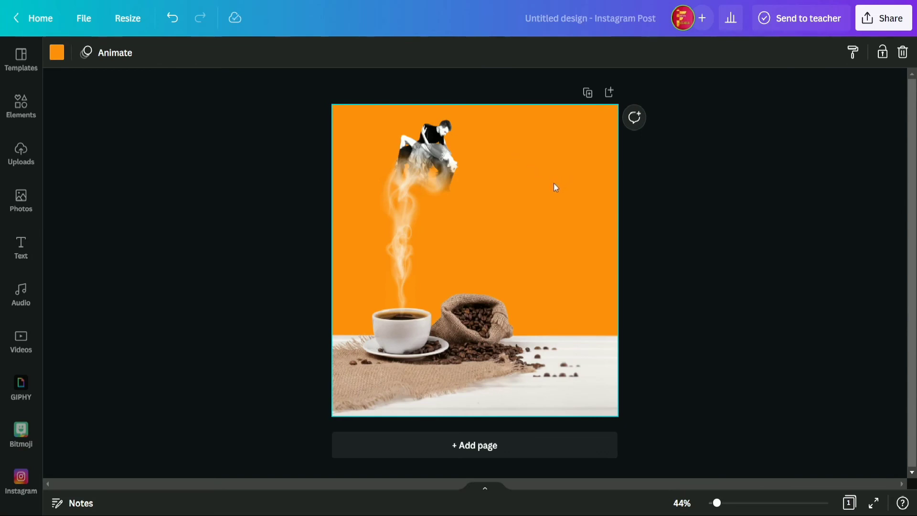
click(462, 152)
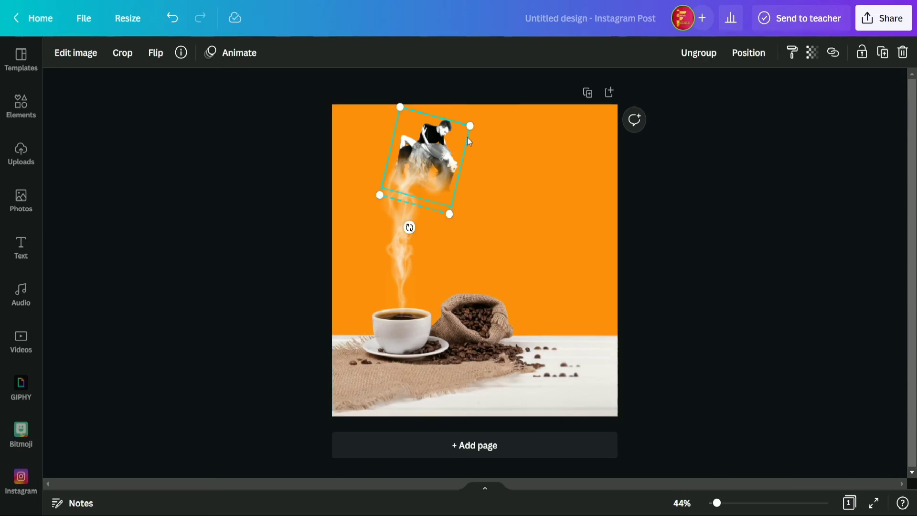
drag(451, 210, 447, 212)
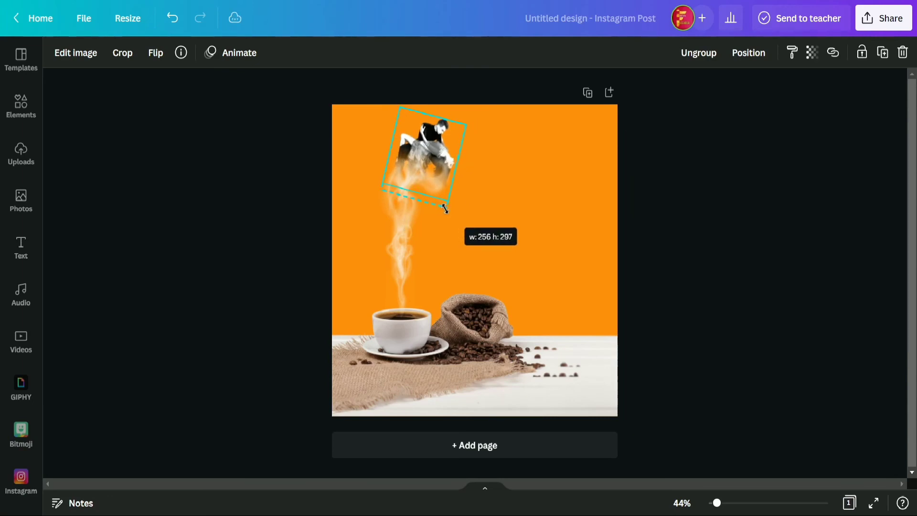
click(506, 162)
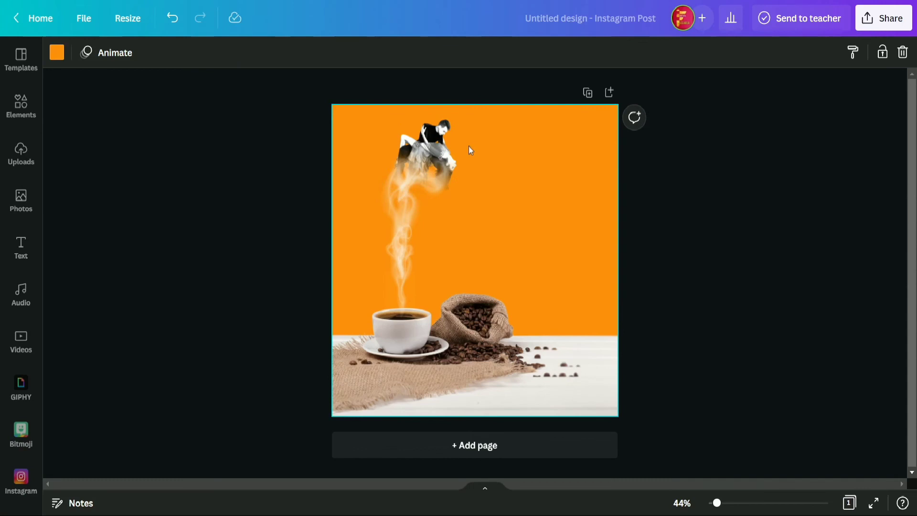
drag(451, 143, 456, 142)
click(511, 142)
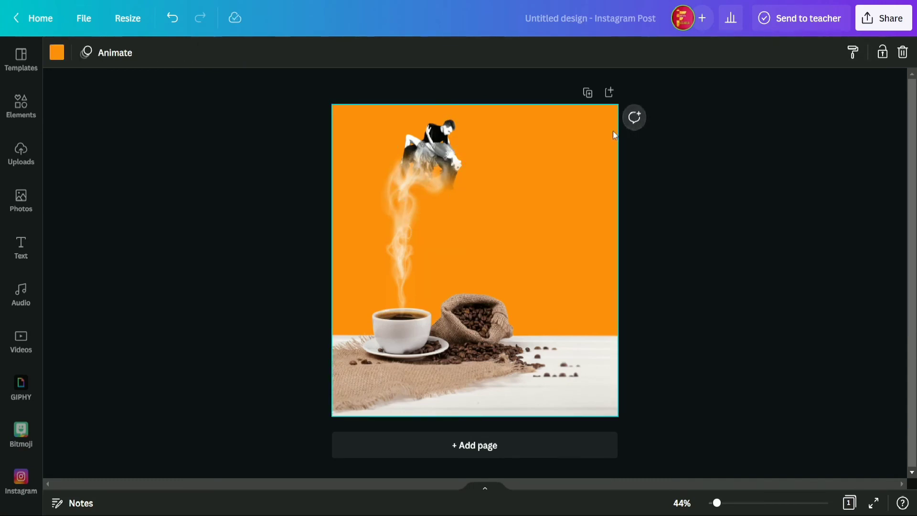